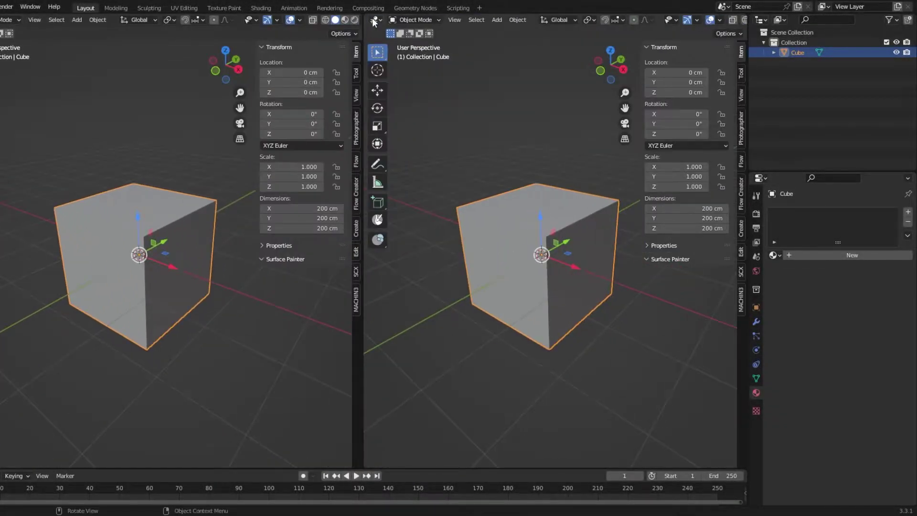
- Turn the second viewport into a Shader Editor and display the remaining viewport in Material Preview shading
{"action": "left_click", "coordinate": [375, 20]}
{"action": "left_click", "coordinate": [417, 115]}
{"action": "key", "text": "z"}
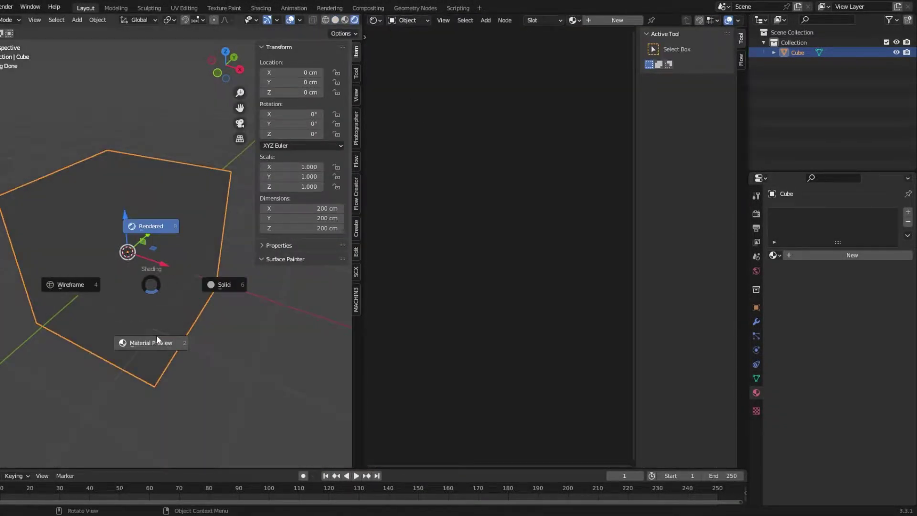
{"action": "left_click", "coordinate": [156, 335]}
- Create a new material on the cube with a dark grey base color, specular 0.559 and roughness 0.141
{"action": "left_click", "coordinate": [852, 255]}
{"action": "scroll", "coordinate": [455, 322], "scroll_direction": "up", "scroll_amount": 2}
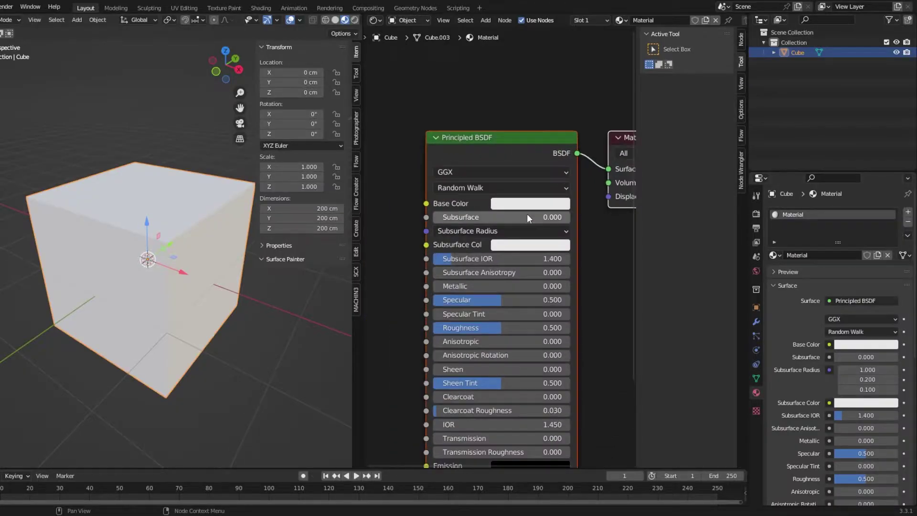
{"action": "left_click", "coordinate": [526, 206]}
{"action": "left_click_drag", "start_coordinate": [599, 69], "coordinate": [594, 107]}
{"action": "left_click_drag", "start_coordinate": [540, 172], "coordinate": [542, 172]}
{"action": "left_click_drag", "start_coordinate": [488, 327], "coordinate": [439, 326]}
- Add a second material slot with a new material and assign it to the cube's two visible side faces
{"action": "middle_click_drag", "start_coordinate": [193, 294], "coordinate": [198, 269], "text": "shift"}
{"action": "key", "text": "Tab"}
{"action": "left_click", "coordinate": [103, 265]}
{"action": "left_click", "coordinate": [179, 242], "text": "shift"}
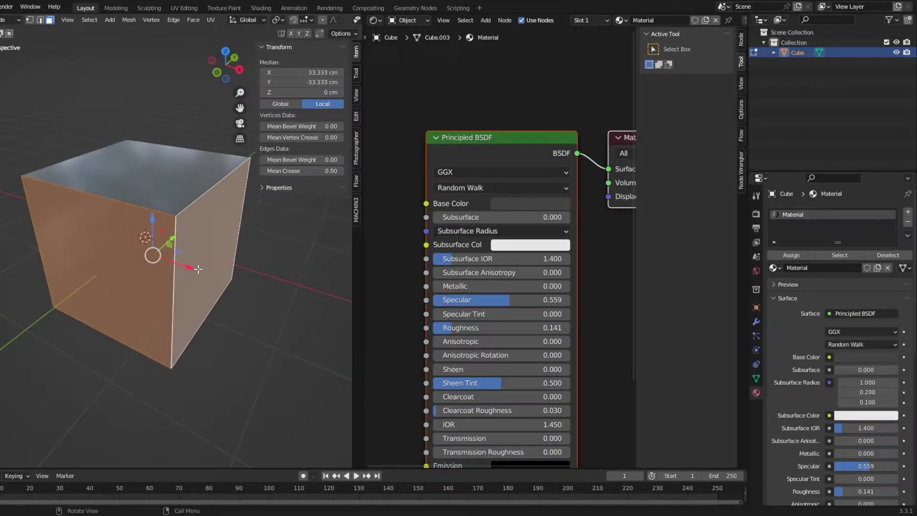
{"action": "left_click", "coordinate": [907, 212]}
{"action": "left_click", "coordinate": [810, 283]}
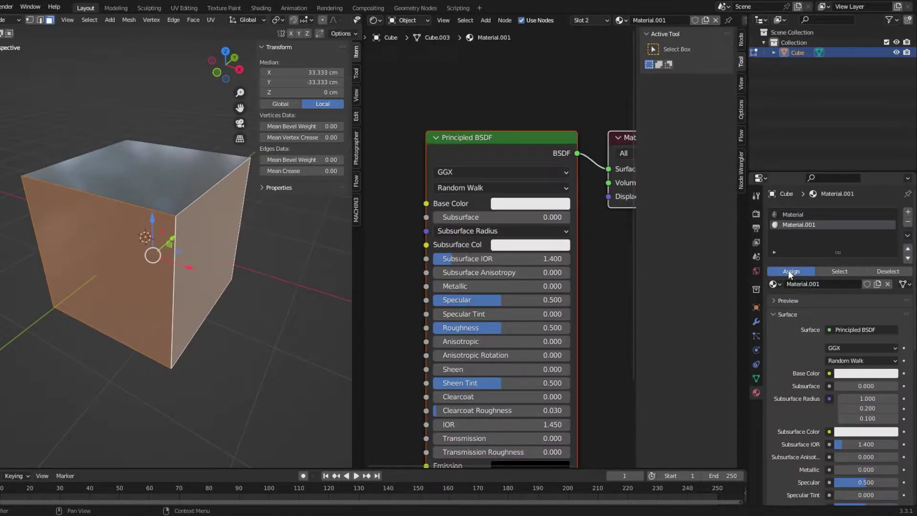
- Make the second material a mirror-like metal by setting metallic to 1.000 and roughness to 0
{"action": "left_click_drag", "start_coordinate": [463, 286], "coordinate": [549, 286]}
{"action": "left_click_drag", "start_coordinate": [506, 326], "coordinate": [430, 327]}
{"action": "key", "text": "Tab"}
{"action": "key", "text": "Tab"}
{"action": "middle_click_drag", "start_coordinate": [177, 258], "coordinate": [186, 258]}
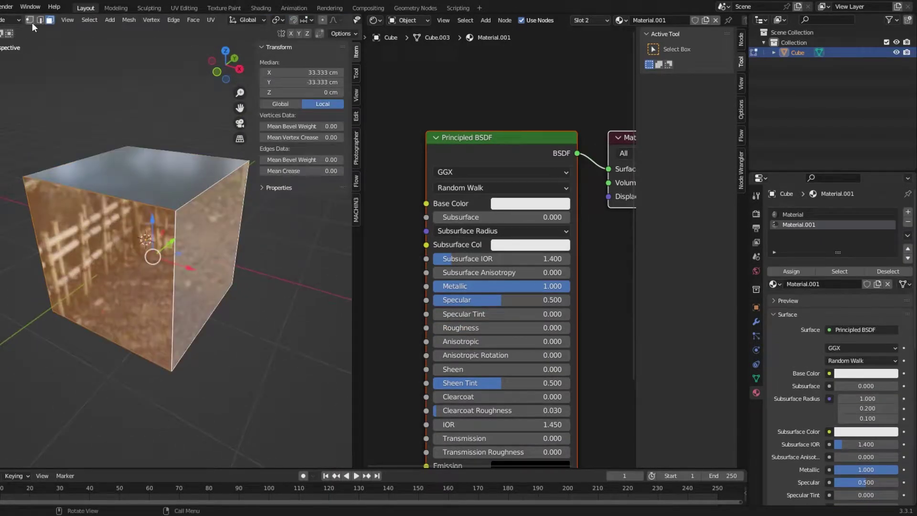
- Vertex-bevel the cube's near upper corner to cut it into a triangular face
{"action": "left_click", "coordinate": [29, 20]}
{"action": "left_click", "coordinate": [180, 204]}
{"action": "key", "text": "ctrl+shift+b"}
{"action": "left_click", "coordinate": [335, 346]}
{"action": "middle_click_drag", "start_coordinate": [336, 346], "coordinate": [364, 346]}
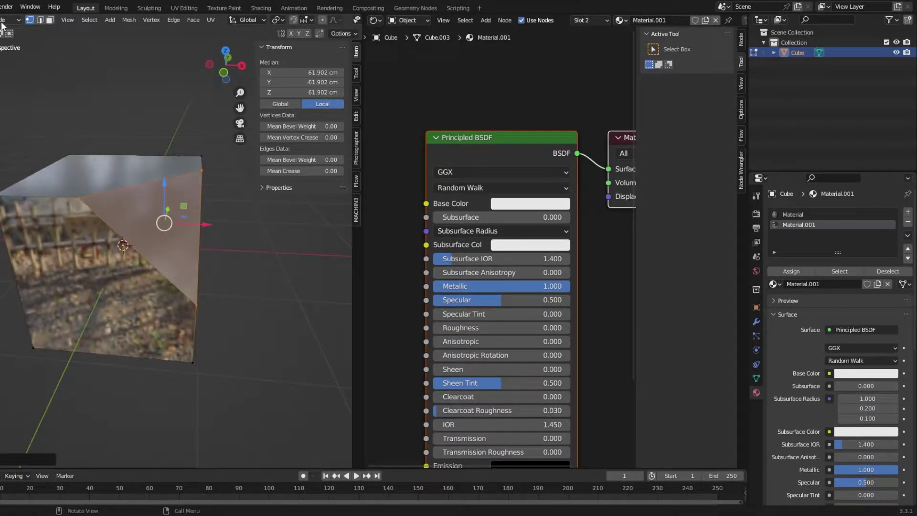
- Create a third material for the triangular corner face with a magenta base color and specular 0.255
{"action": "left_click", "coordinate": [50, 20]}
{"action": "left_click", "coordinate": [907, 212]}
{"action": "left_click", "coordinate": [818, 284]}
{"action": "left_click", "coordinate": [506, 206]}
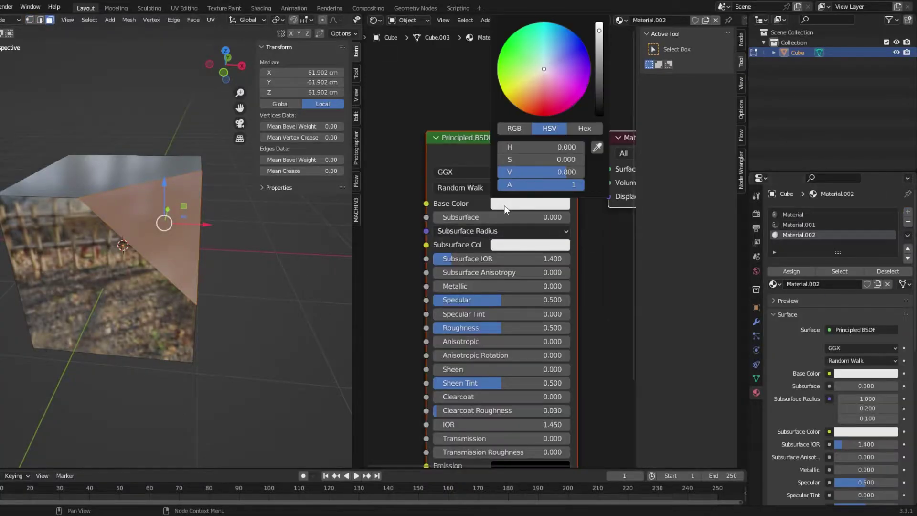
{"action": "left_click", "coordinate": [584, 92]}
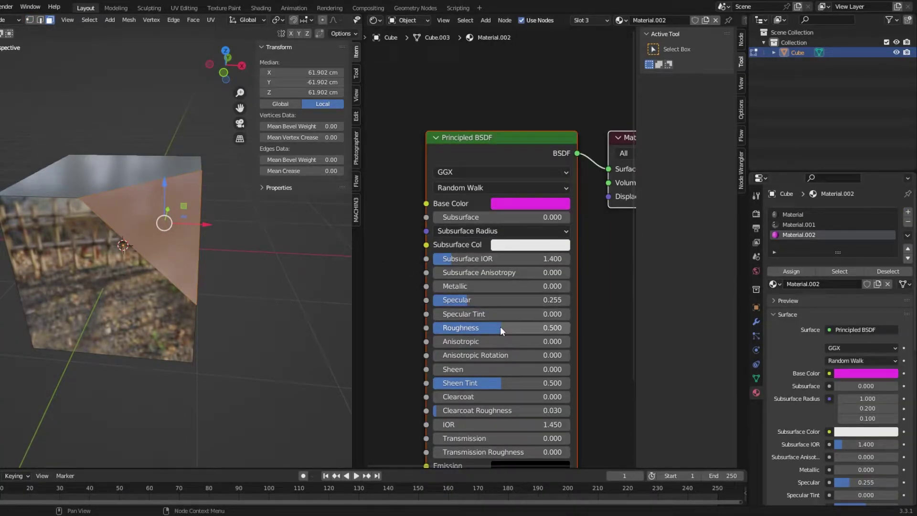
{"action": "scroll", "coordinate": [210, 239], "scroll_direction": "up", "scroll_amount": 2}
{"action": "key", "text": "Tab"}
{"action": "middle_click_drag", "start_coordinate": [267, 241], "coordinate": [287, 254]}
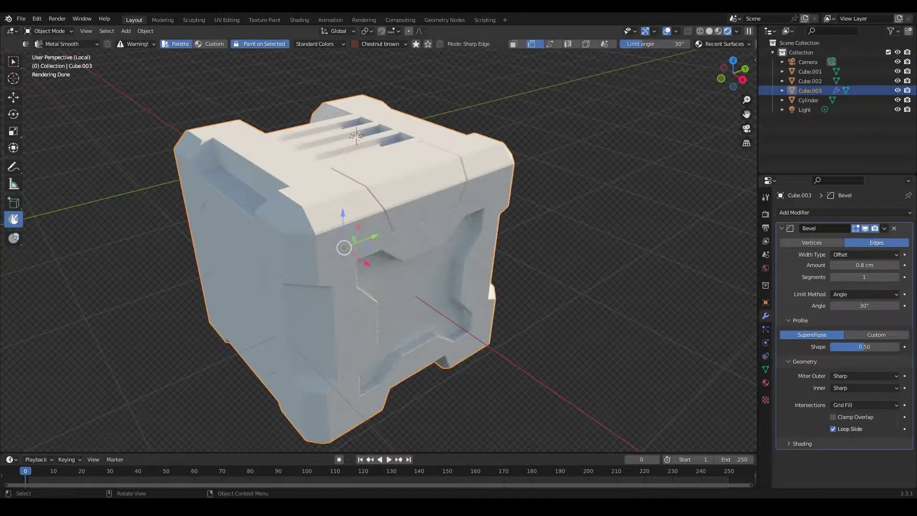
- Paint the whole crate with the Metal Smooth surface in Graphite black using Object mode of Surface Painter
{"action": "left_click", "coordinate": [71, 44]}
{"action": "left_click", "coordinate": [376, 44]}
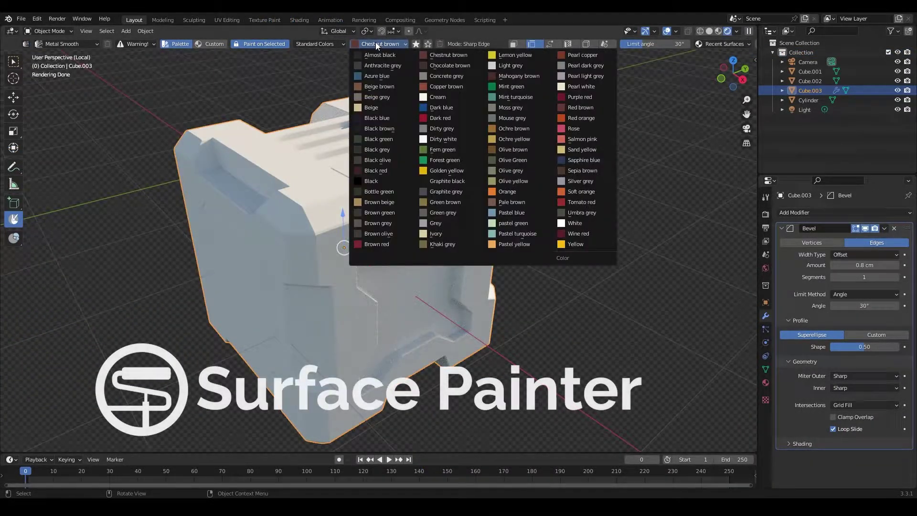
{"action": "left_click", "coordinate": [436, 181]}
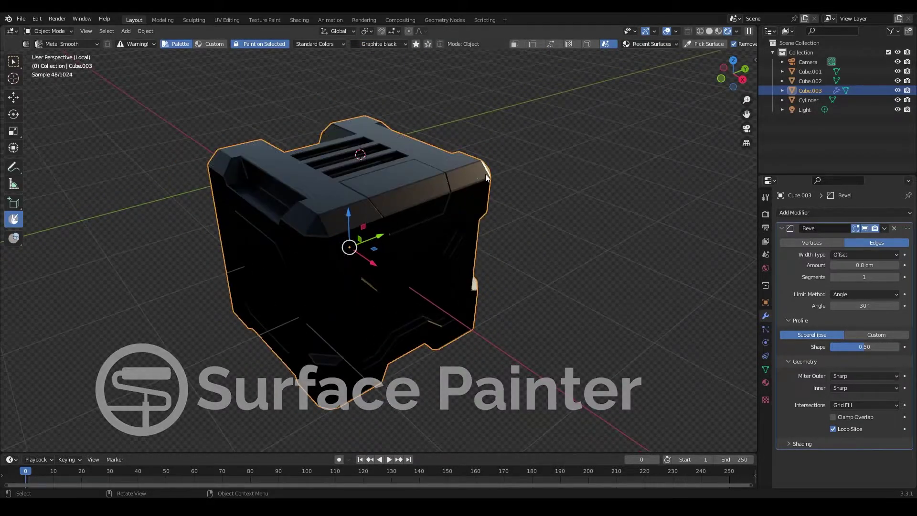
- Paint the crate's top panel and side panel Plastic Glossy in Dark red using the Linked Geometry paint mode
{"action": "left_click", "coordinate": [27, 46]}
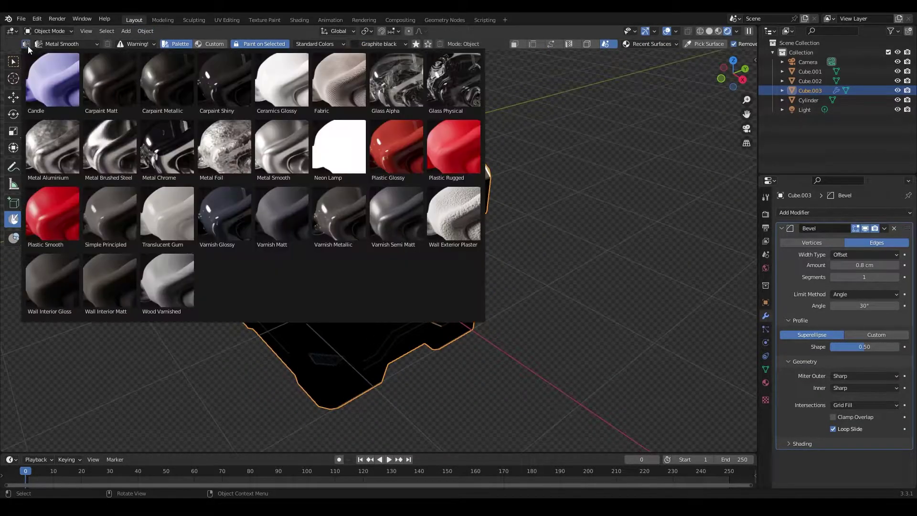
{"action": "left_click", "coordinate": [398, 157]}
{"action": "left_click", "coordinate": [379, 43]}
{"action": "left_click", "coordinate": [460, 138]}
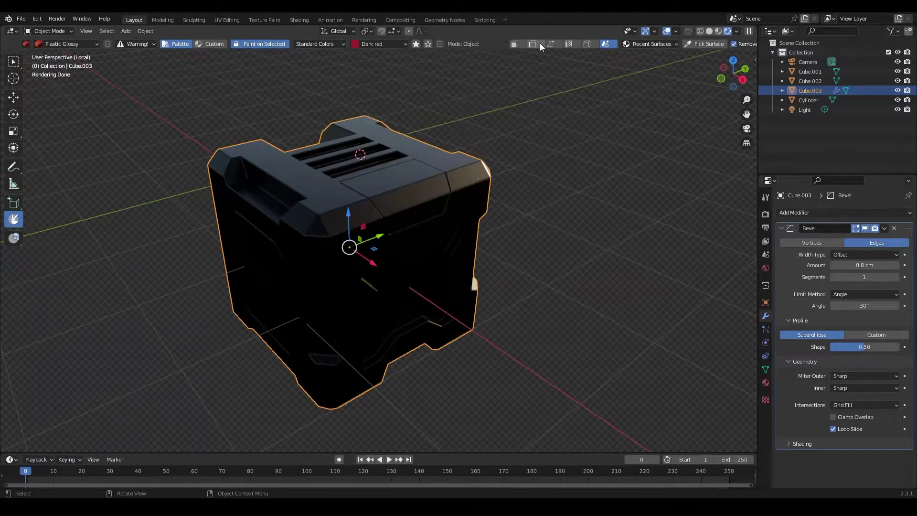
{"action": "left_click", "coordinate": [587, 44]}
{"action": "middle_click_drag", "start_coordinate": [389, 208], "coordinate": [437, 200]}
{"action": "left_click", "coordinate": [417, 187]}
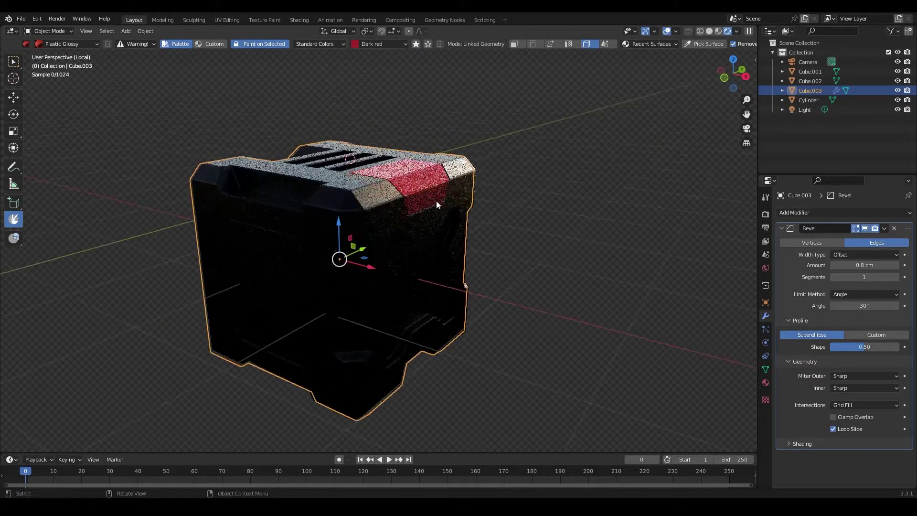
{"action": "middle_click_drag", "start_coordinate": [438, 236], "coordinate": [421, 238]}
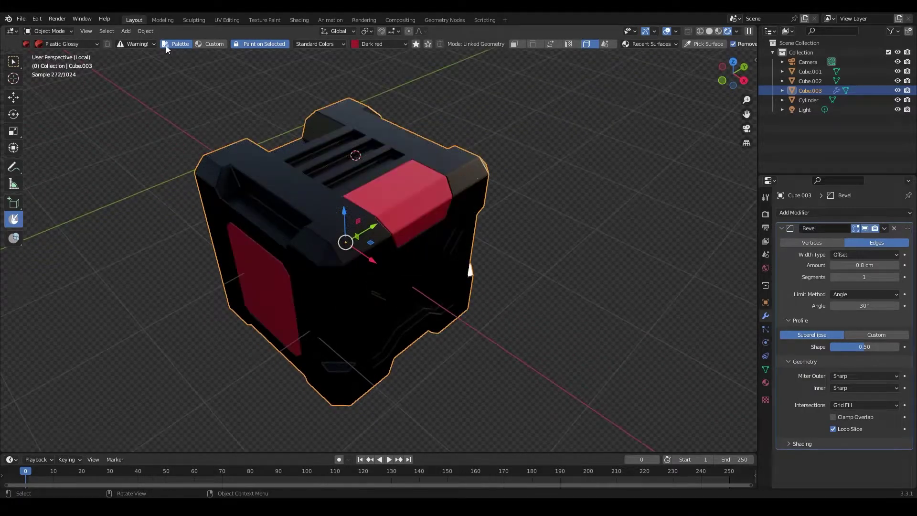
- Paint the floors of the recessed slots on top of the crate with White Neon Lamp, bounded by sharp edges
{"action": "left_click", "coordinate": [72, 45]}
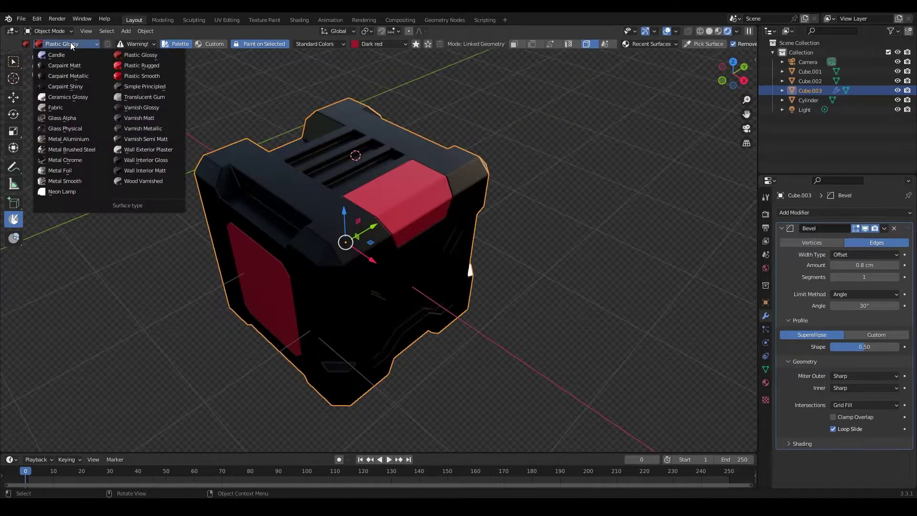
{"action": "left_click", "coordinate": [62, 192]}
{"action": "left_click", "coordinate": [396, 44]}
{"action": "left_click", "coordinate": [574, 223]}
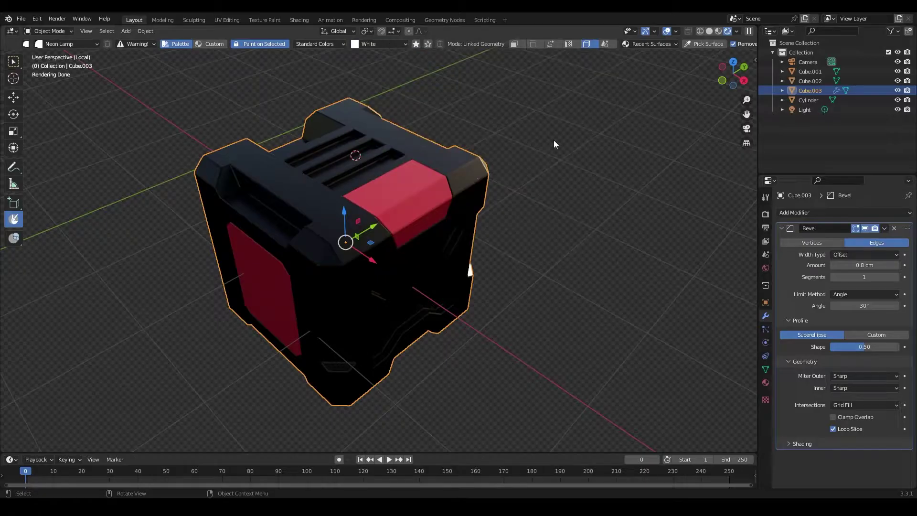
{"action": "middle_click_drag", "start_coordinate": [411, 162], "coordinate": [397, 223]}
{"action": "scroll", "coordinate": [398, 222], "scroll_direction": "up", "scroll_amount": 2}
{"action": "left_click", "coordinate": [385, 160], "text": "ctrl"}
{"action": "middle_click_drag", "start_coordinate": [386, 161], "coordinate": [445, 133]}
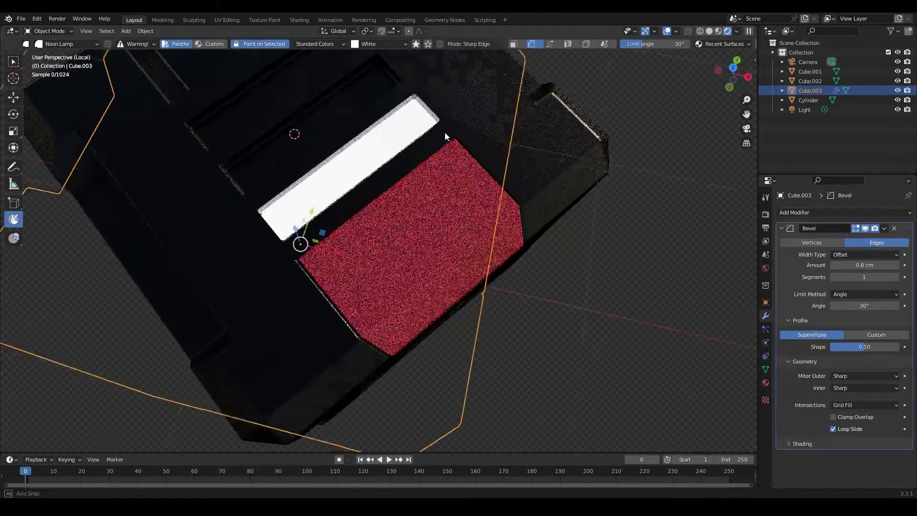
{"action": "scroll", "coordinate": [445, 133], "scroll_direction": "down", "scroll_amount": 1}
{"action": "left_click", "coordinate": [316, 149], "text": "ctrl"}
{"action": "left_click", "coordinate": [272, 123], "text": "ctrl"}
- Paint the recessed front area of the crate Plastic Glossy in Pearl light grey, bounded by sharp edges
{"action": "scroll", "coordinate": [272, 124], "scroll_direction": "down", "scroll_amount": 4}
{"action": "mouse_move", "coordinate": [271, 123]}
{"action": "middle_mouse_down"}
{"action": "mouse_move", "coordinate": [344, 201]}
{"action": "mouse_move", "coordinate": [380, 186]}
{"action": "mouse_move", "coordinate": [394, 191]}
{"action": "mouse_move", "coordinate": [395, 164]}
{"action": "mouse_move", "coordinate": [342, 145]}
{"action": "mouse_move", "coordinate": [425, 228]}
{"action": "middle_mouse_up"}
{"action": "scroll", "coordinate": [380, 185], "scroll_direction": "up", "scroll_amount": 3}
{"action": "left_click", "coordinate": [53, 44]}
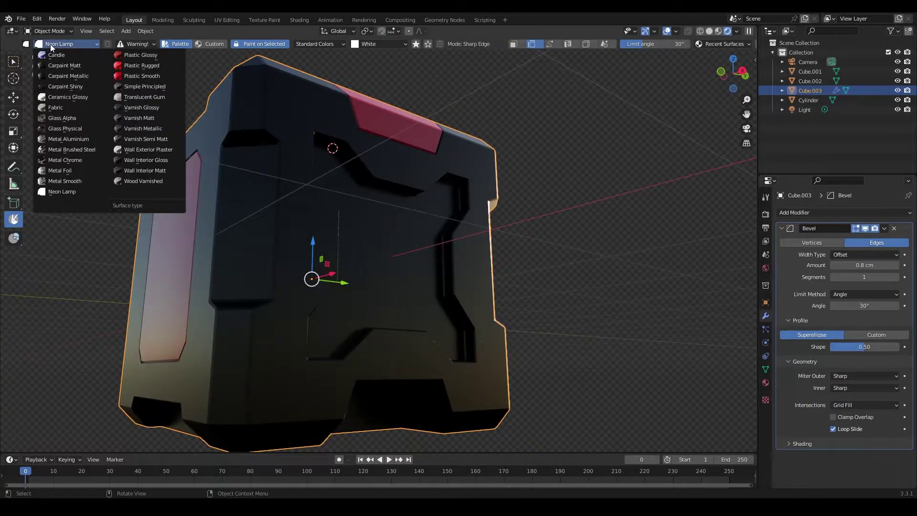
{"action": "left_click", "coordinate": [26, 44]}
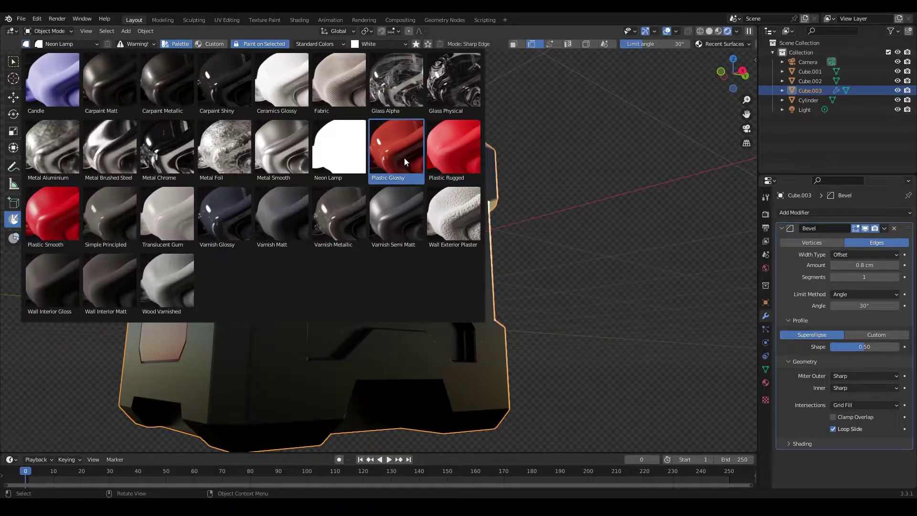
{"action": "left_click", "coordinate": [405, 161]}
{"action": "left_click", "coordinate": [375, 44]}
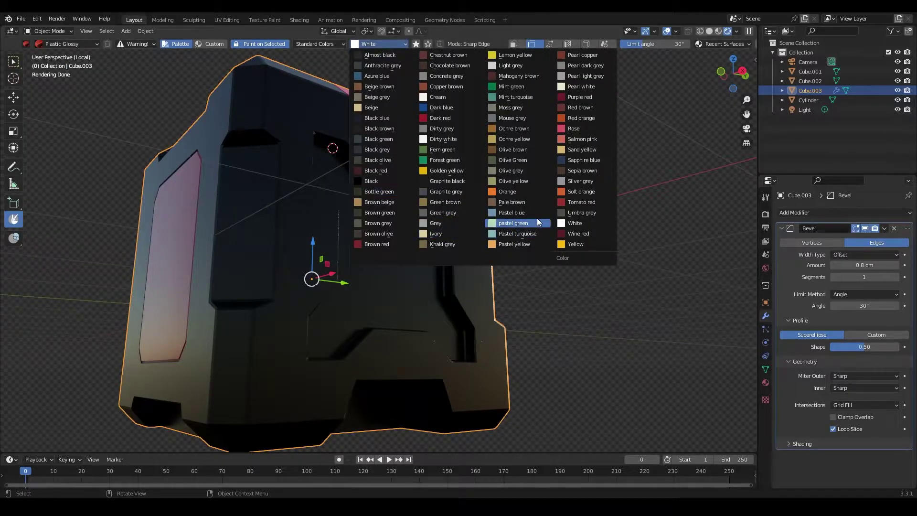
{"action": "left_click", "coordinate": [585, 76]}
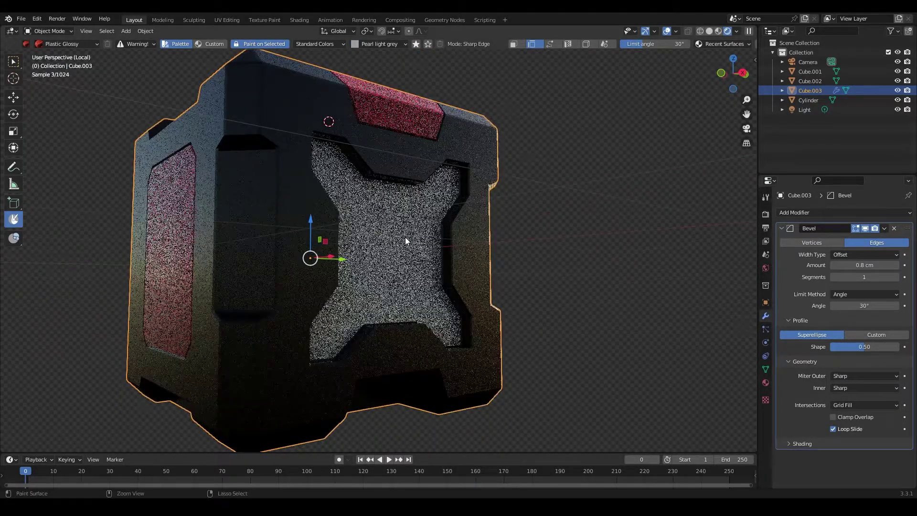
{"action": "middle_click_drag", "start_coordinate": [415, 279], "coordinate": [337, 259]}
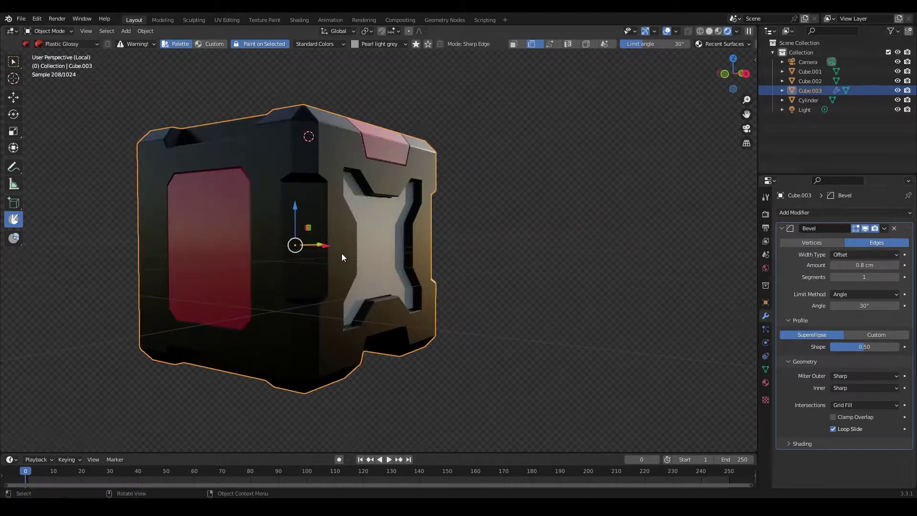
{"action": "middle_click_drag", "start_coordinate": [306, 204], "coordinate": [254, 198]}
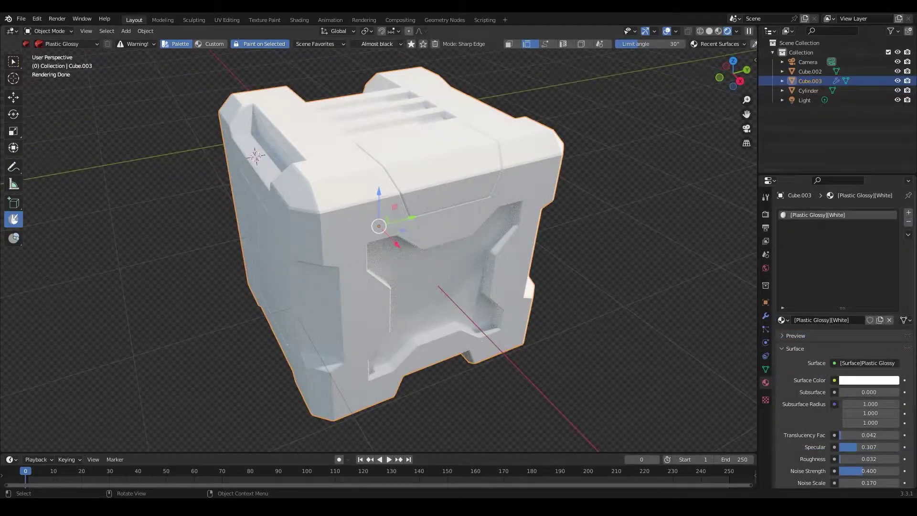
- Paint the front frame faces of the white crate Plastic Glossy in Almost black using Face mode
{"action": "left_click", "coordinate": [377, 43]}
{"action": "left_click", "coordinate": [380, 56]}
{"action": "left_click", "coordinate": [508, 44]}
{"action": "left_click", "coordinate": [359, 234]}
{"action": "left_click", "coordinate": [380, 379], "text": "ctrl"}
{"action": "middle_click_drag", "start_coordinate": [456, 250], "coordinate": [466, 254]}
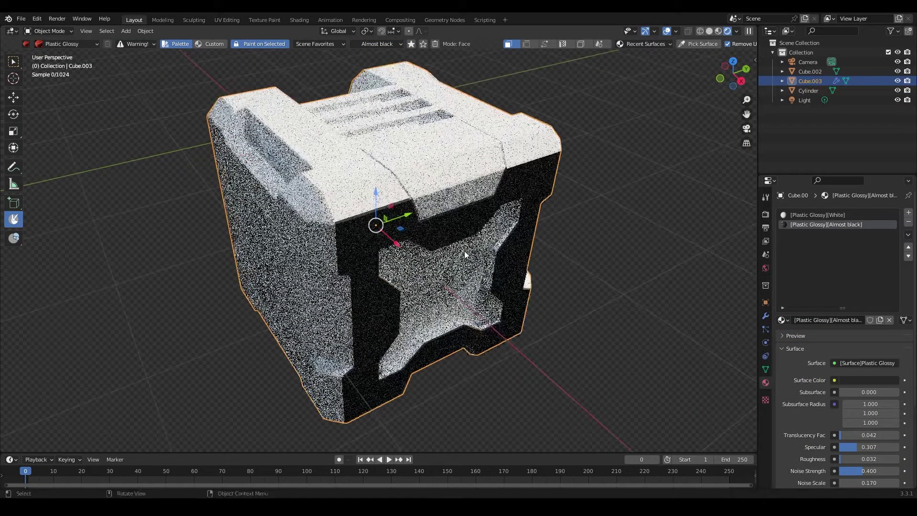
- Paint the front recess Dark red in Sharp Edge mode and the whole top panel Dark red in Linked Geometry mode
{"action": "left_click", "coordinate": [526, 44]}
{"action": "left_click", "coordinate": [380, 44]}
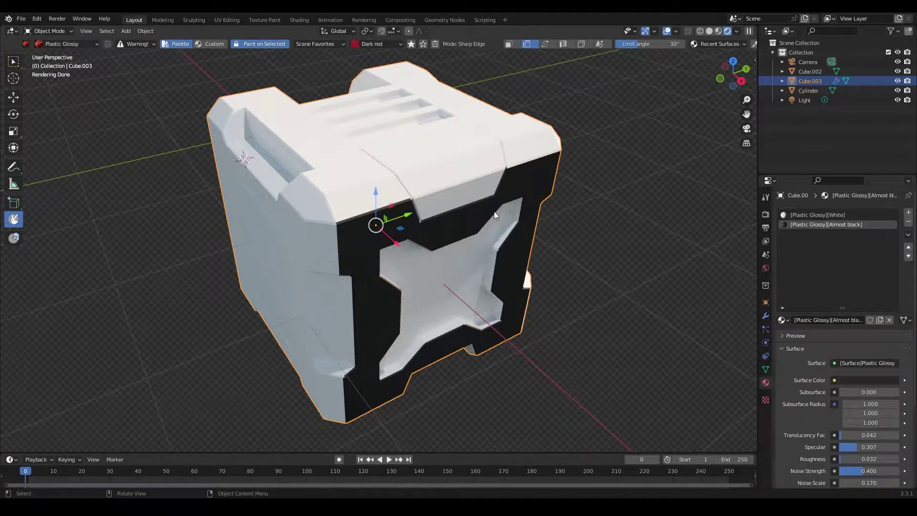
{"action": "left_click", "coordinate": [466, 269]}
{"action": "middle_click_drag", "start_coordinate": [471, 227], "coordinate": [470, 240]}
{"action": "left_click", "coordinate": [454, 172]}
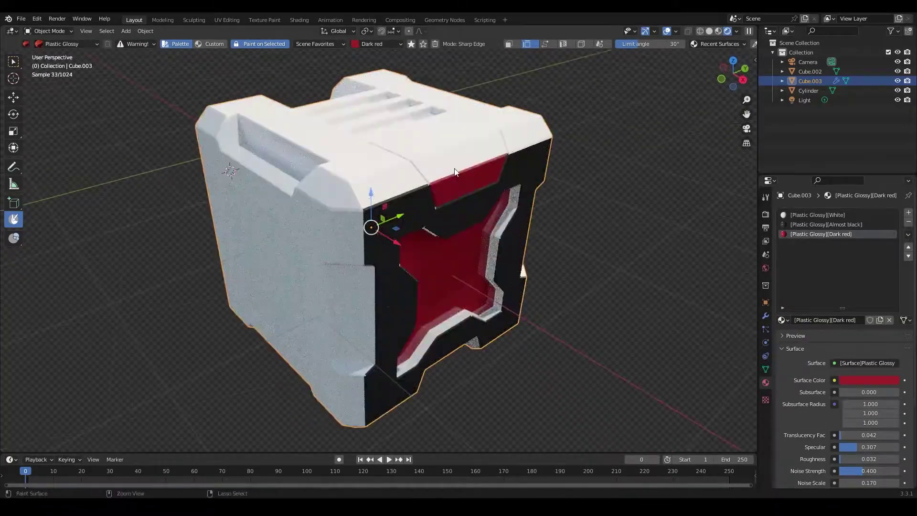
{"action": "middle_click_drag", "start_coordinate": [455, 172], "coordinate": [444, 159]}
{"action": "left_click", "coordinate": [582, 43]}
- Paint the crate's inset side panel Graphite black in Linked Geometry mode
{"action": "left_click", "coordinate": [380, 44]}
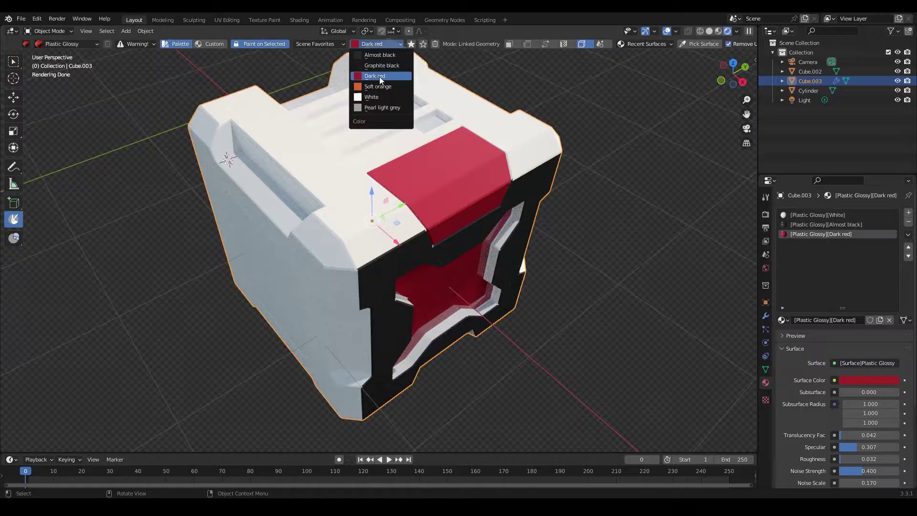
{"action": "left_click", "coordinate": [381, 65]}
{"action": "middle_click_drag", "start_coordinate": [316, 215], "coordinate": [329, 170]}
{"action": "left_click", "coordinate": [288, 239]}
- Replace the crate's Dark red and White materials with Soft orange using Material mode by material slot
{"action": "middle_click_drag", "start_coordinate": [389, 227], "coordinate": [377, 225]}
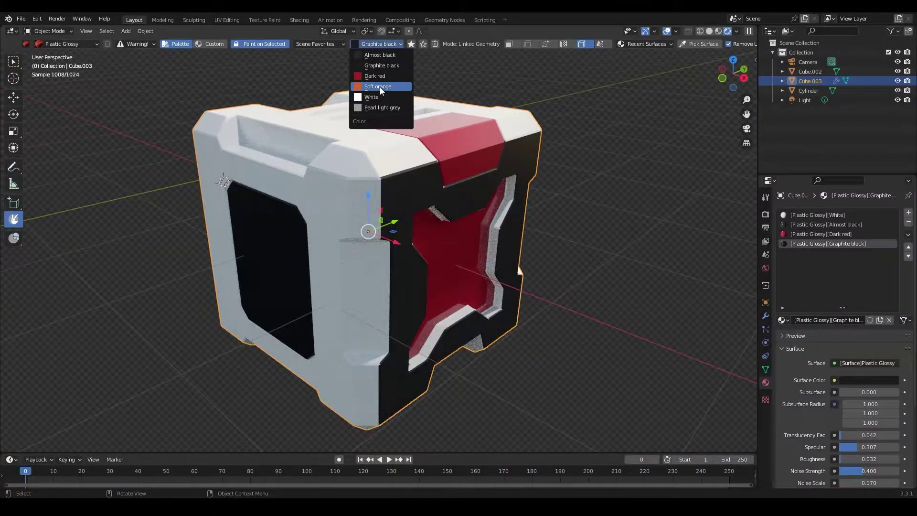
{"action": "left_click", "coordinate": [432, 219]}
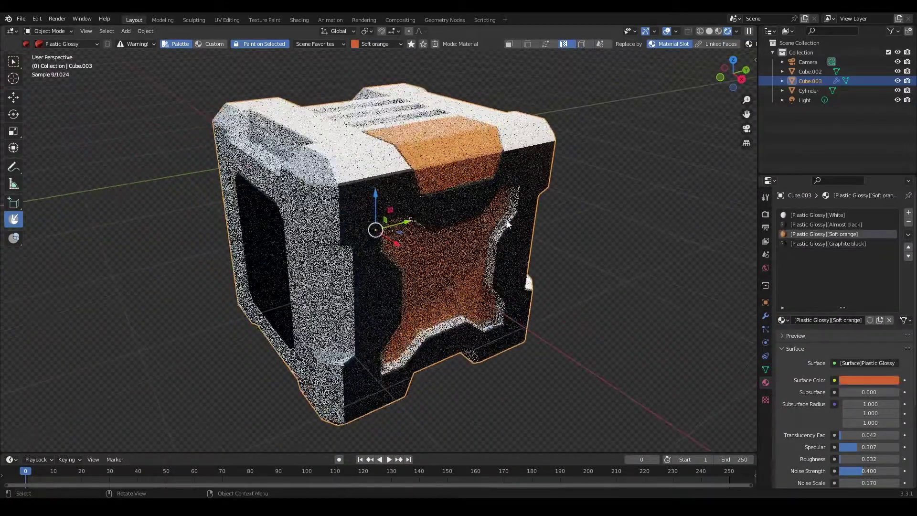
{"action": "left_click", "coordinate": [504, 225]}
{"action": "middle_click_drag", "start_coordinate": [505, 225], "coordinate": [497, 196]}
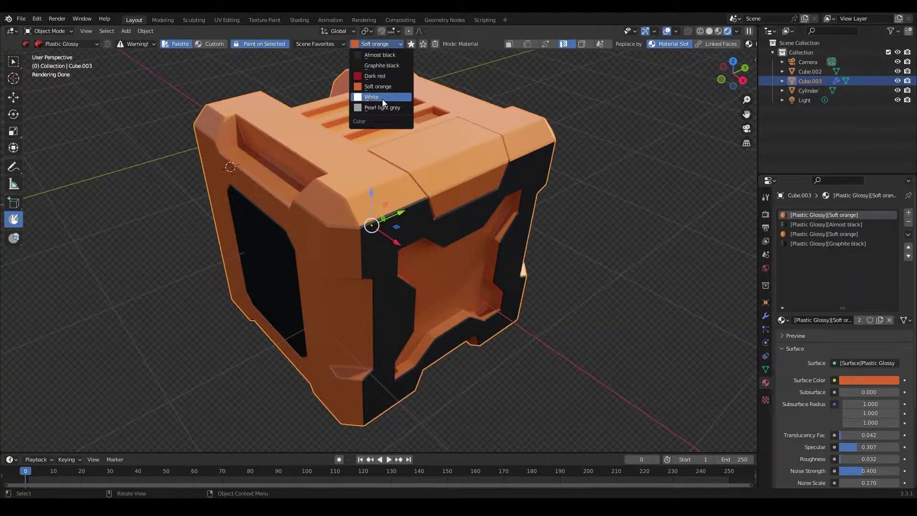
- Using the Metal Smooth surface, paint the crate's front side Dark red and the seam-bounded vertical corner strip Soft orange
{"action": "left_click", "coordinate": [62, 43]}
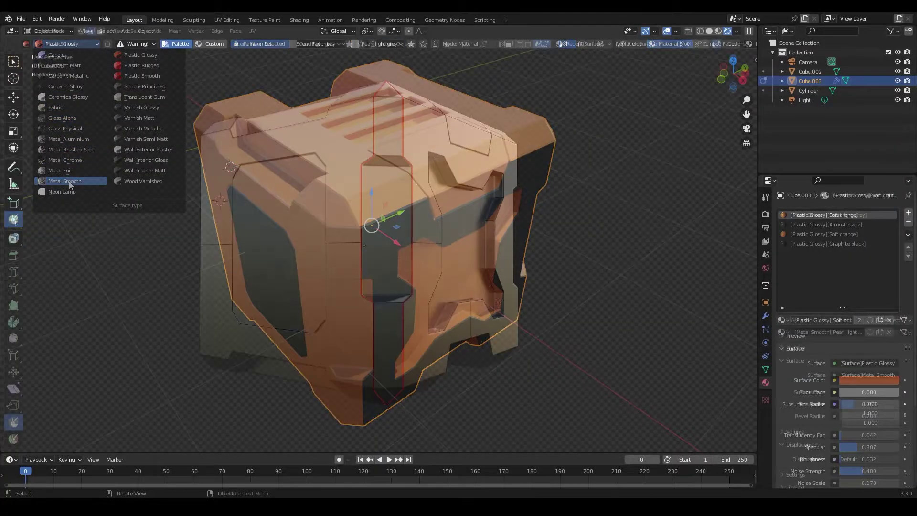
{"action": "left_click", "coordinate": [466, 44]}
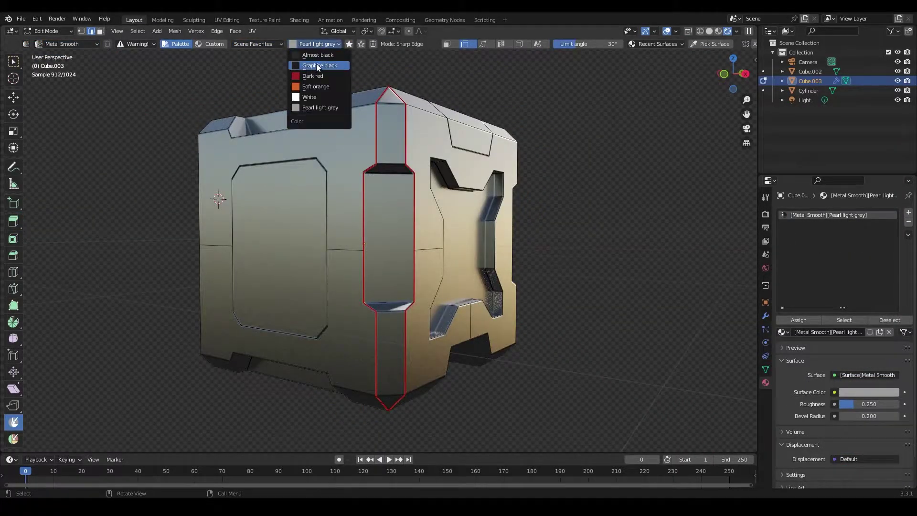
{"action": "left_click", "coordinate": [313, 76]}
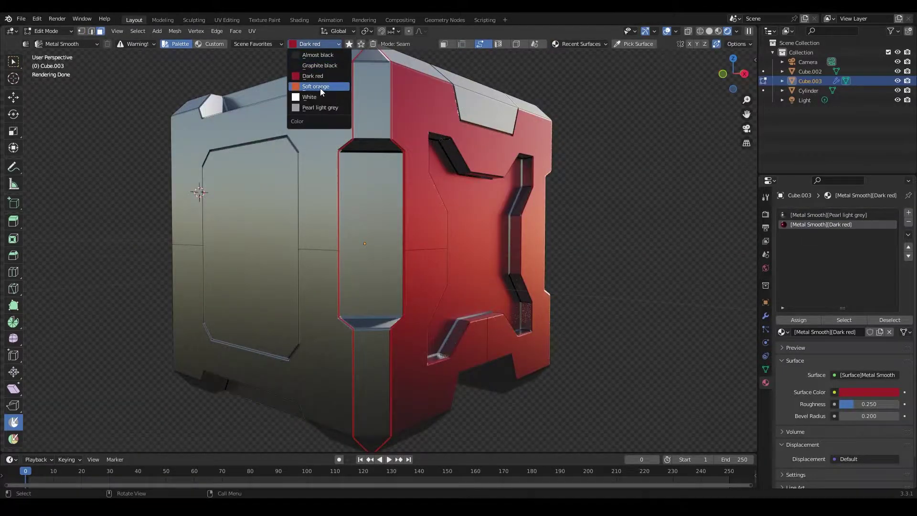
{"action": "left_click", "coordinate": [316, 86]}
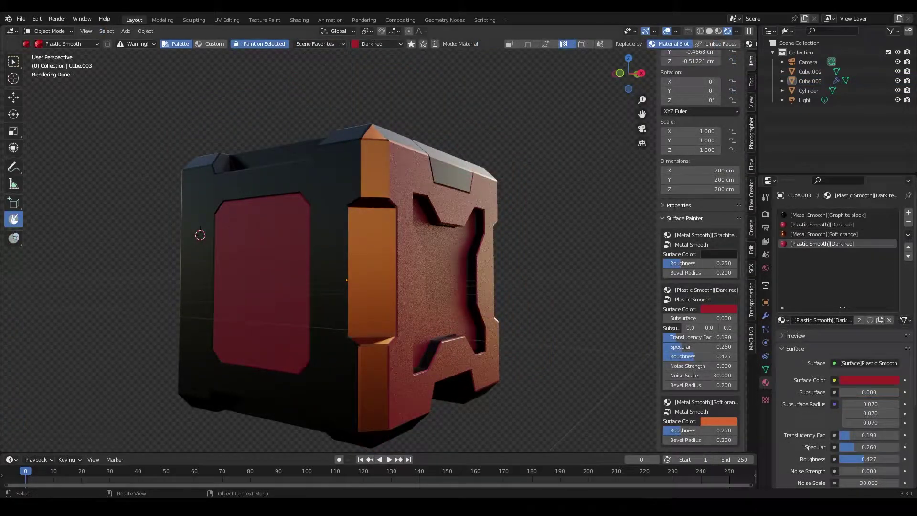
- Set the Plastic Smooth Dark red material's specular to 0.229 and roughness to 0.015, and brighten its surface color
{"action": "mouse_move", "coordinate": [683, 346]}
{"action": "left_mouse_down"}
{"action": "mouse_move", "coordinate": [724, 356]}
{"action": "mouse_move", "coordinate": [679, 356]}
{"action": "left_mouse_up"}
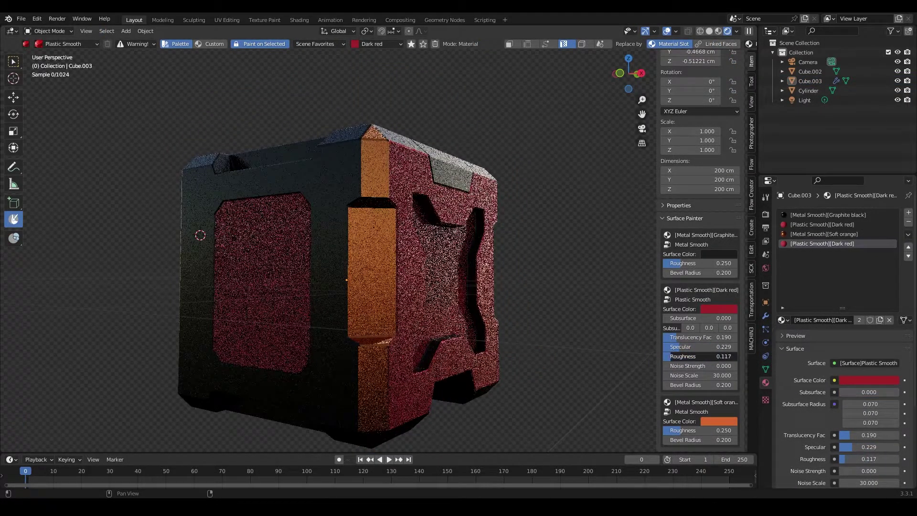
{"action": "left_click", "coordinate": [716, 308]}
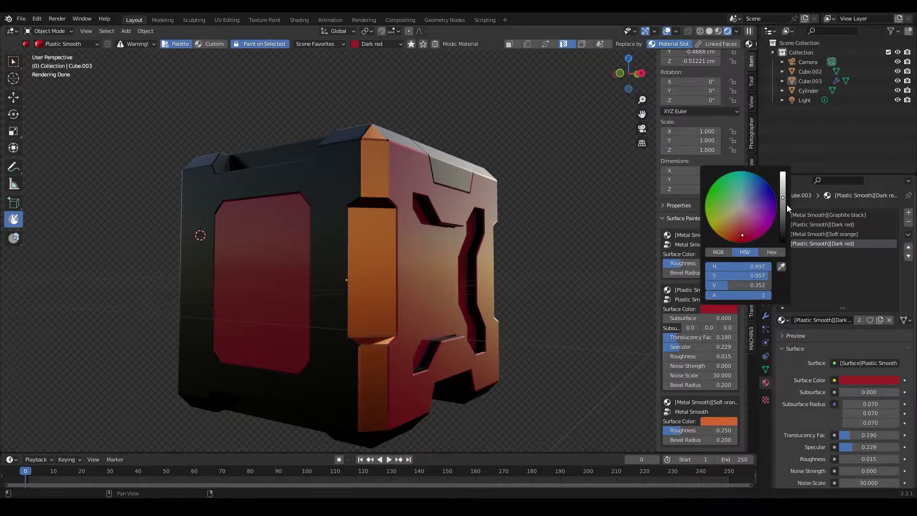
{"action": "mouse_move", "coordinate": [784, 201]}
{"action": "left_mouse_down"}
{"action": "mouse_move", "coordinate": [783, 215]}
{"action": "mouse_move", "coordinate": [783, 192]}
{"action": "left_mouse_up"}
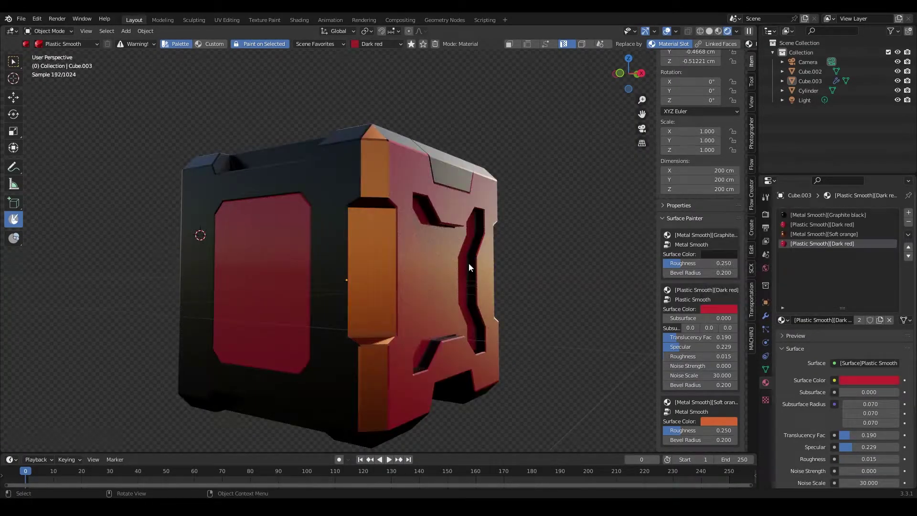
- Recolor the crate's Soft orange material to purple and its Graphite black material to white with a lower roughness
{"action": "left_click", "coordinate": [719, 421]}
{"action": "left_click", "coordinate": [734, 320]}
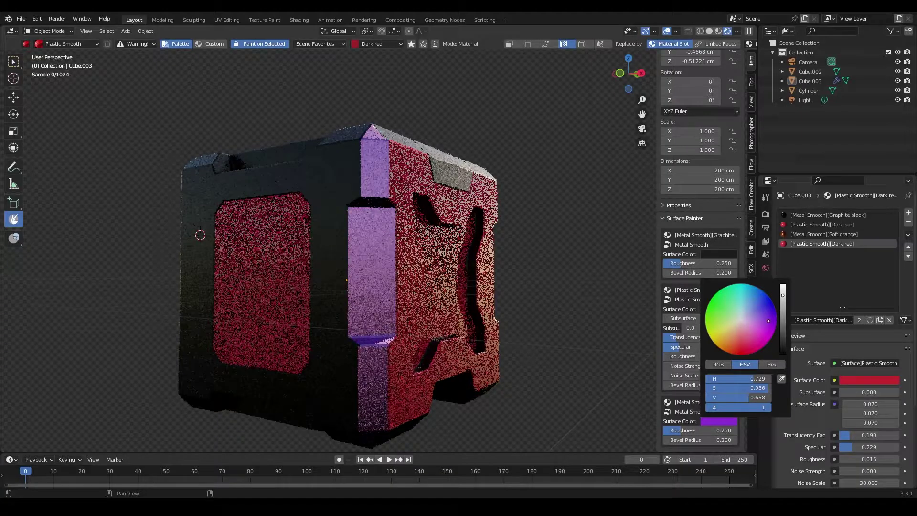
{"action": "left_click", "coordinate": [723, 255]}
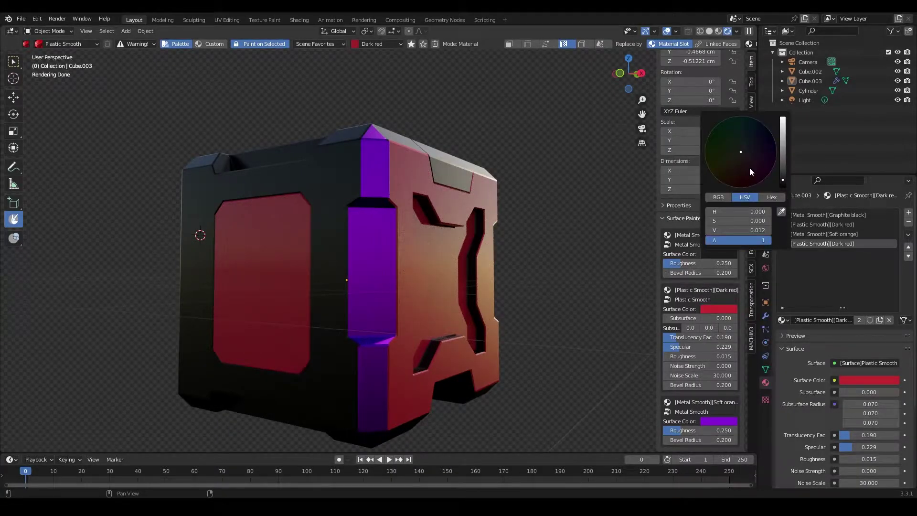
{"action": "left_click_drag", "start_coordinate": [783, 179], "coordinate": [783, 117]}
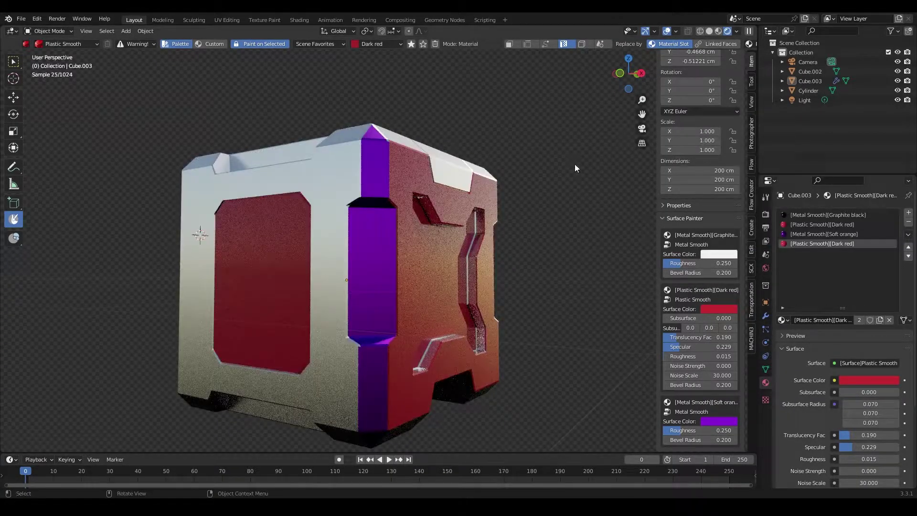
{"action": "left_click_drag", "start_coordinate": [700, 266], "coordinate": [674, 266]}
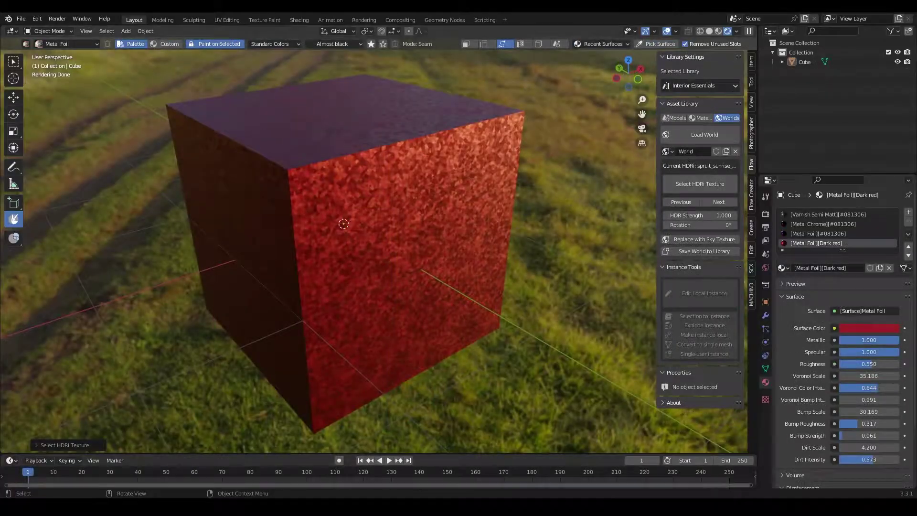
- Paint the cube with the Metal Chrome surface in White
{"action": "left_click", "coordinate": [28, 44]}
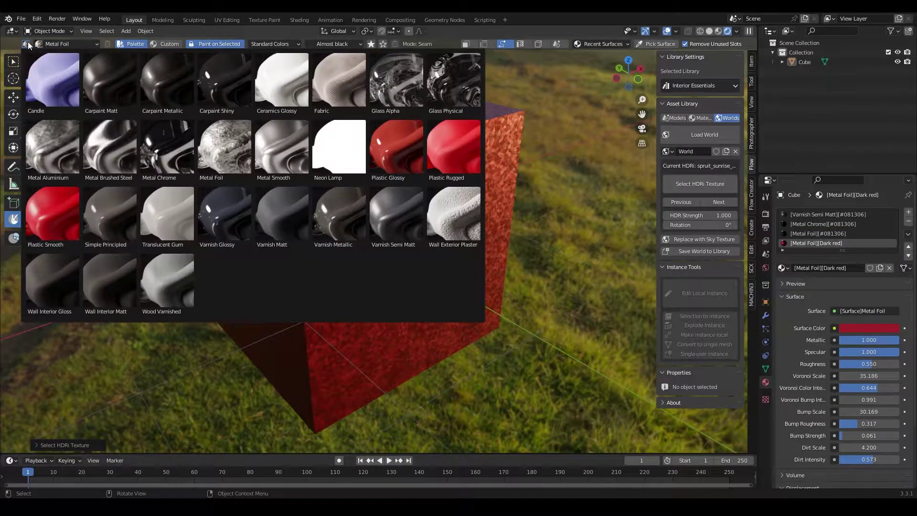
{"action": "left_click", "coordinate": [153, 145]}
{"action": "left_click", "coordinate": [332, 43]}
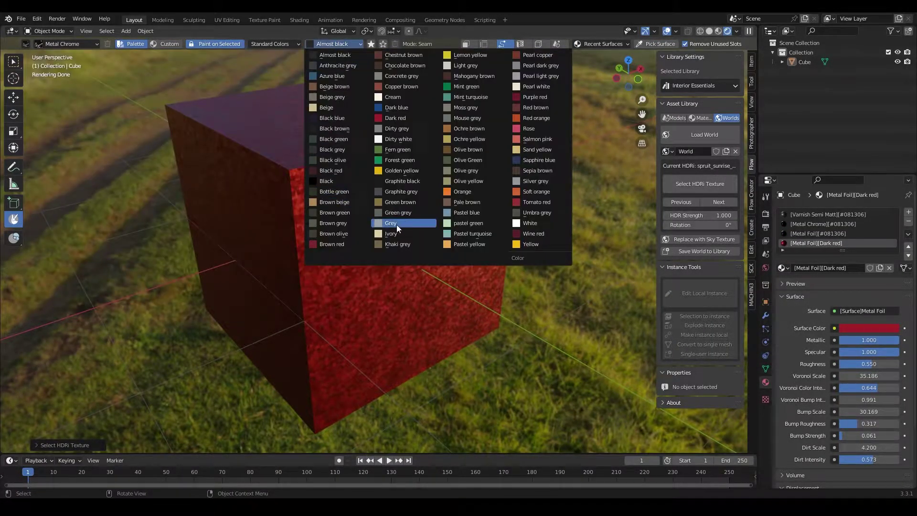
{"action": "left_click", "coordinate": [529, 223]}
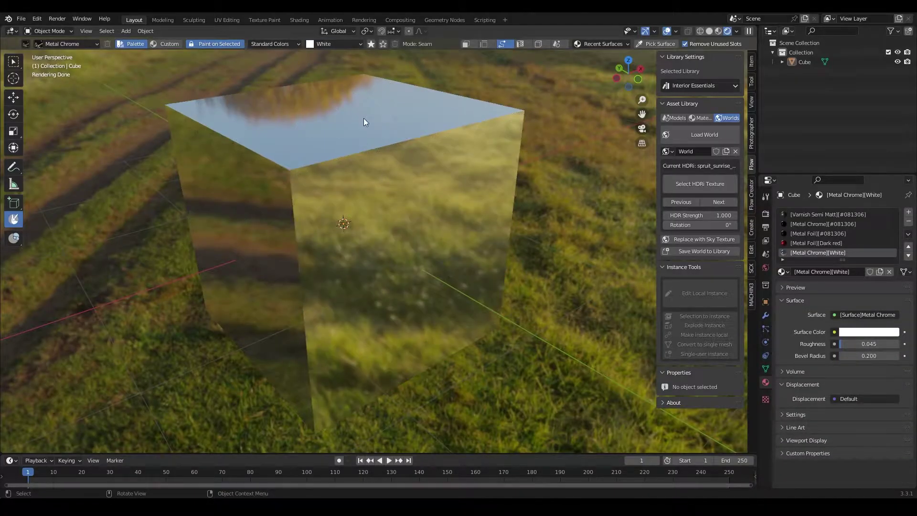
- Paint the whole cube with the Carpaint Metallic surface in Graphite black using Object mode
{"action": "left_click", "coordinate": [28, 44]}
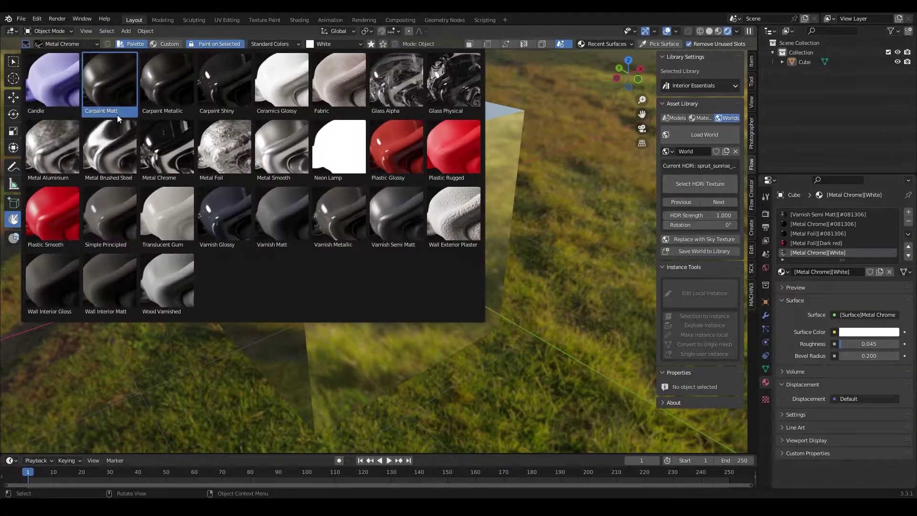
{"action": "left_click", "coordinate": [185, 88]}
{"action": "left_click", "coordinate": [354, 44]}
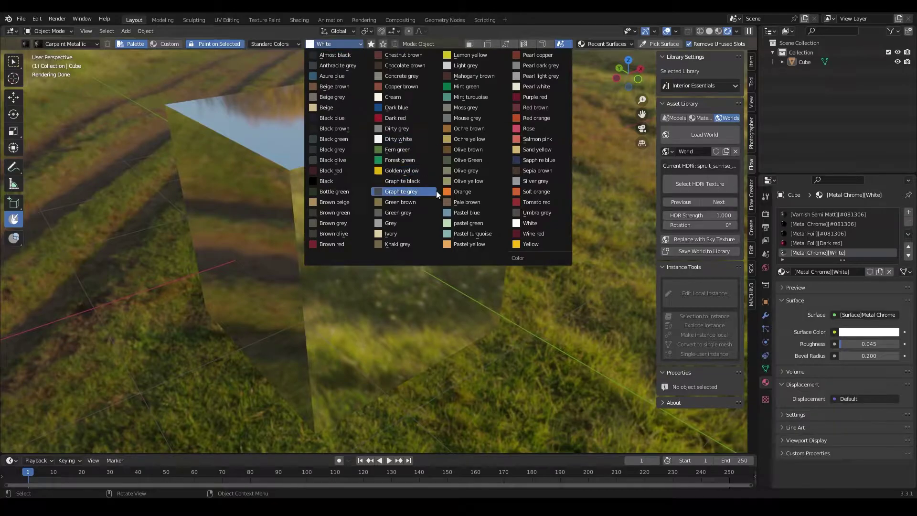
{"action": "left_click", "coordinate": [403, 181]}
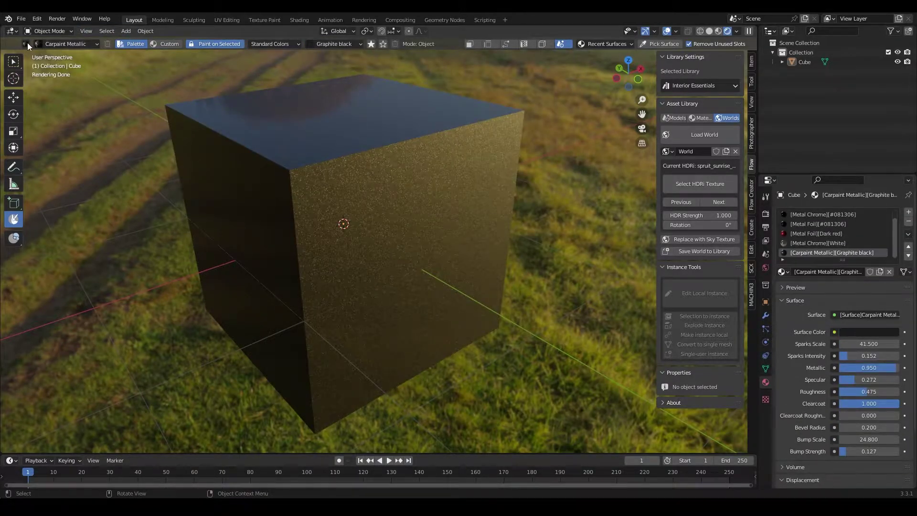
- Repaint the whole cube with the Metal Foil surface in Dirty grey
{"action": "left_click", "coordinate": [28, 44]}
{"action": "left_click", "coordinate": [201, 157]}
{"action": "left_click", "coordinate": [336, 44]}
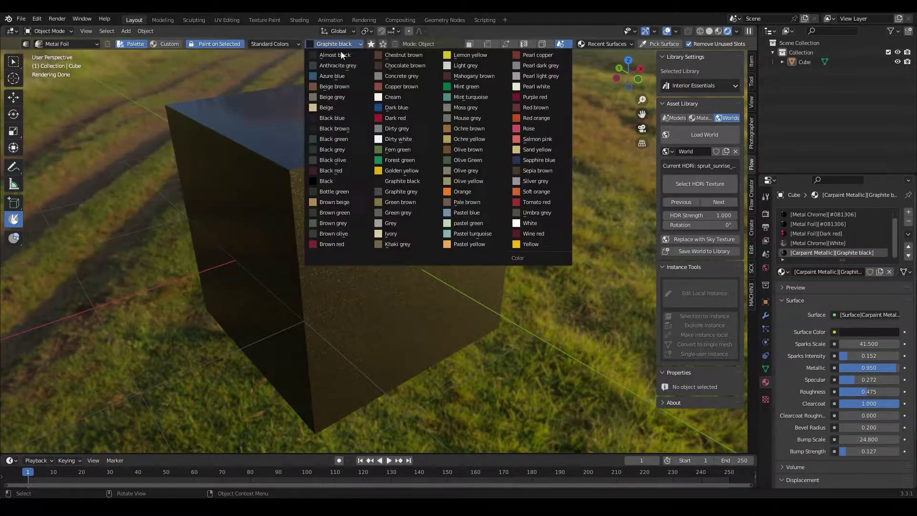
{"action": "left_click", "coordinate": [397, 128]}
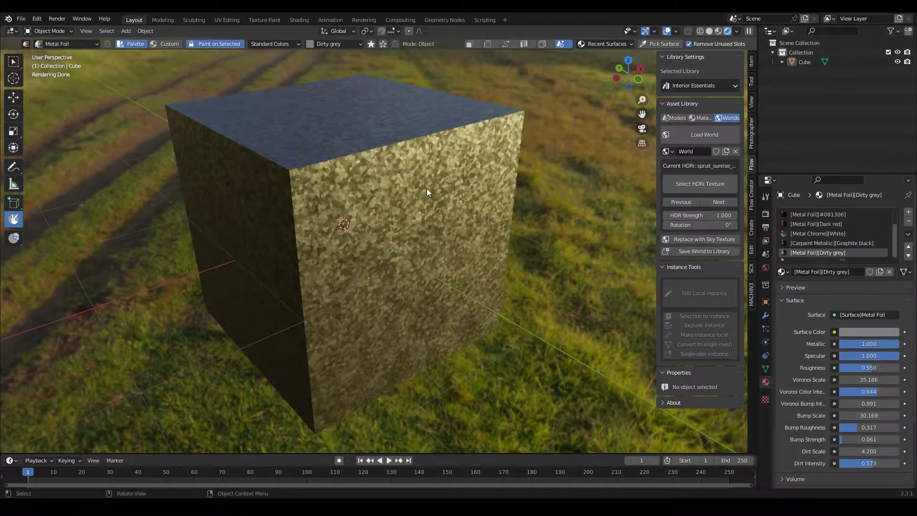
- Switch the color palette to Scene Favorites, choose Dirty grey from it and apply it to the cube
{"action": "middle_click_drag", "start_coordinate": [343, 91], "coordinate": [336, 91]}
{"action": "left_click", "coordinate": [328, 43]}
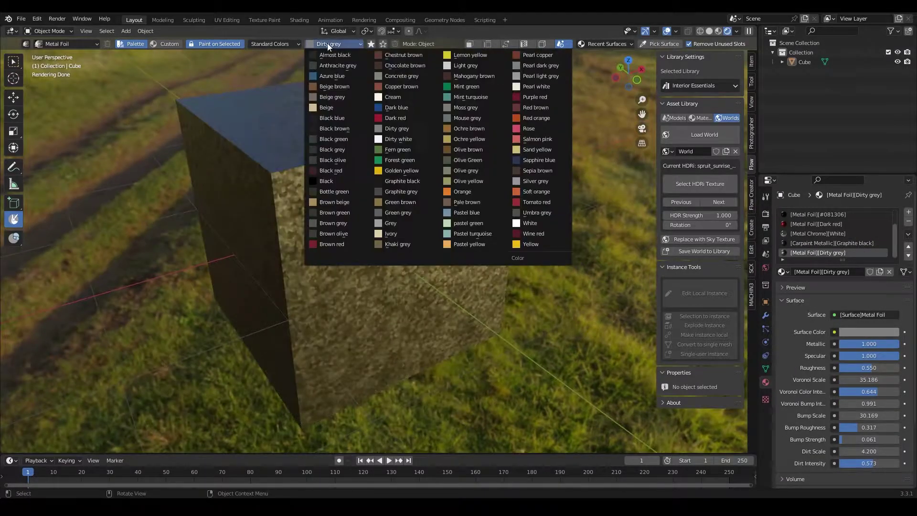
{"action": "left_click", "coordinate": [274, 44]}
{"action": "left_click", "coordinate": [280, 78]}
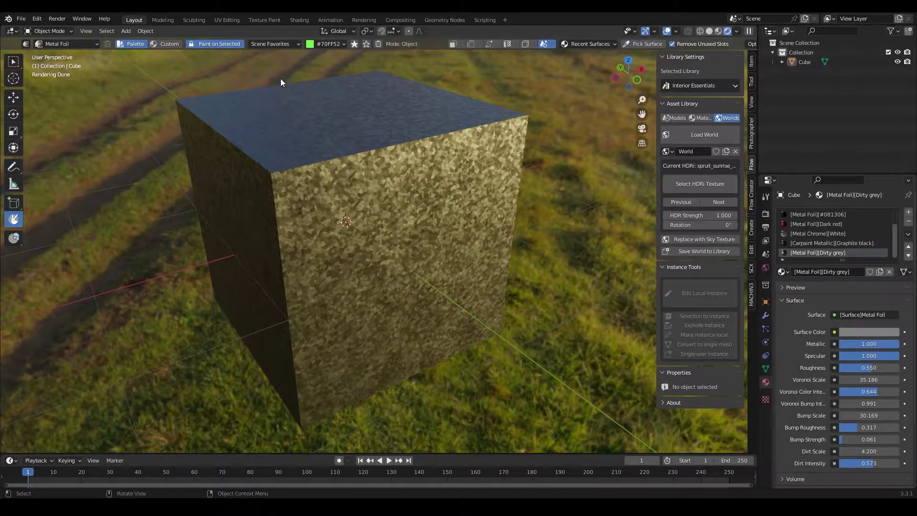
{"action": "middle_click_drag", "start_coordinate": [348, 181], "coordinate": [331, 45]}
{"action": "left_click", "coordinate": [331, 45]}
{"action": "left_click", "coordinate": [335, 73]}
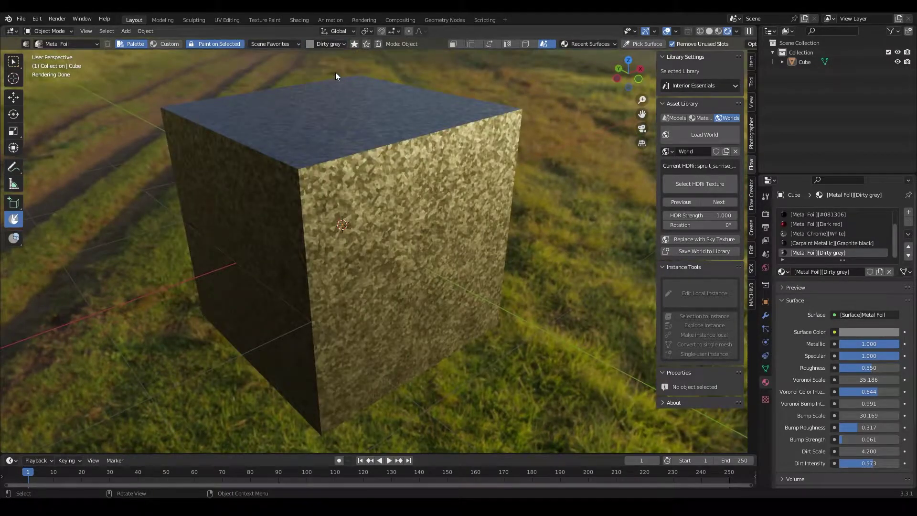
{"action": "left_click", "coordinate": [422, 228]}
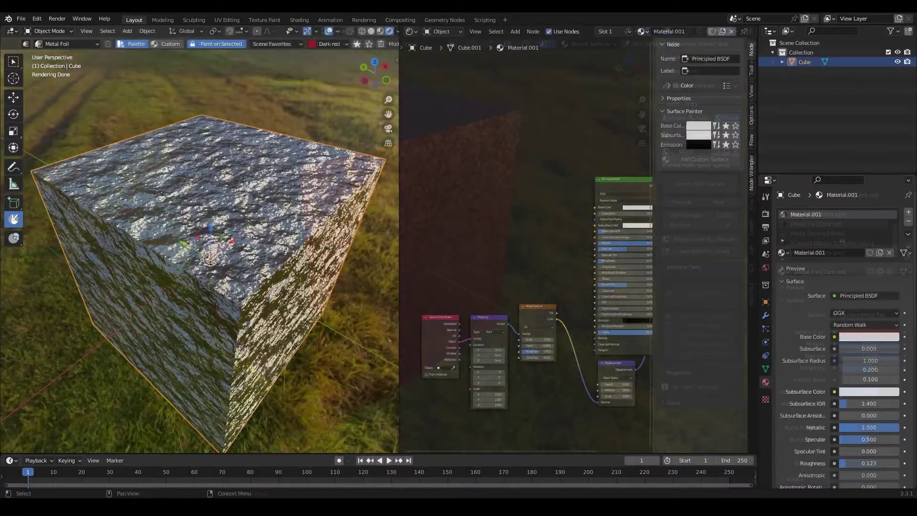
- Group the cube material's shader nodes and expose Base Color, noise Scale, Metallic, Roughness and displacement Scale as group inputs
{"action": "left_click_drag", "start_coordinate": [491, 241], "coordinate": [539, 333]}
{"action": "scroll", "coordinate": [516, 253], "scroll_direction": "up", "scroll_amount": 5}
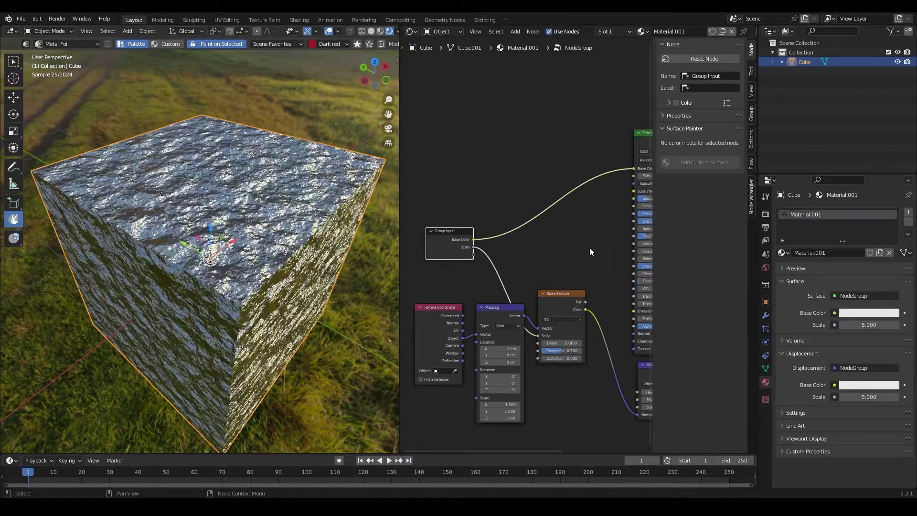
{"action": "middle_click_drag", "start_coordinate": [589, 248], "coordinate": [553, 255]}
{"action": "left_click_drag", "start_coordinate": [440, 263], "coordinate": [594, 393]}
{"action": "scroll", "coordinate": [525, 258], "scroll_direction": "down", "scroll_amount": 1}
{"action": "key", "text": "Tab"}
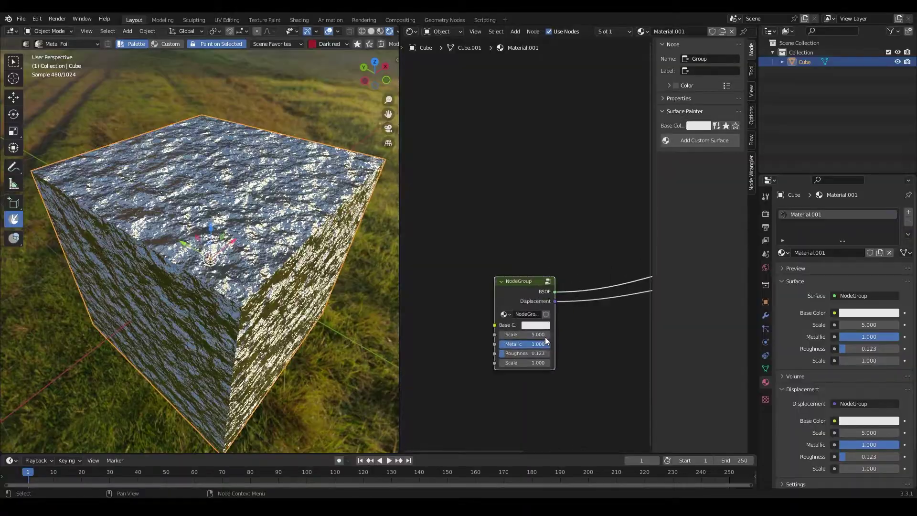
- Set the node group's Metallic to 0.875, Roughness to 0.264 and the last Scale input to 0.500
{"action": "scroll", "coordinate": [545, 342], "scroll_direction": "up", "scroll_amount": 2}
{"action": "left_click_drag", "start_coordinate": [525, 383], "coordinate": [504, 383]}
{"action": "left_click_drag", "start_coordinate": [523, 372], "coordinate": [529, 361]}
{"action": "left_click", "coordinate": [595, 343]}
- Add the node group as a custom surface named My Custom Surface with a magenta preview color, and open the surface list
{"action": "left_click", "coordinate": [696, 140]}
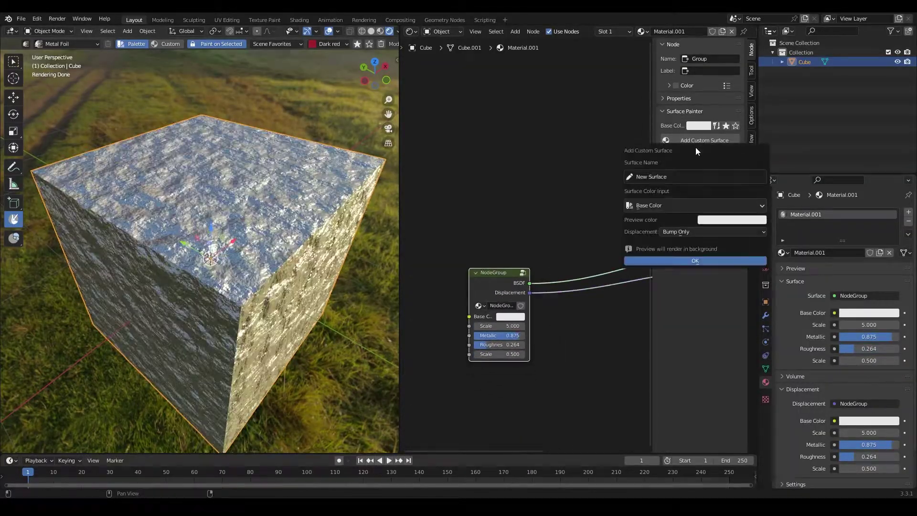
{"action": "left_click", "coordinate": [731, 220]}
{"action": "left_click", "coordinate": [709, 133]}
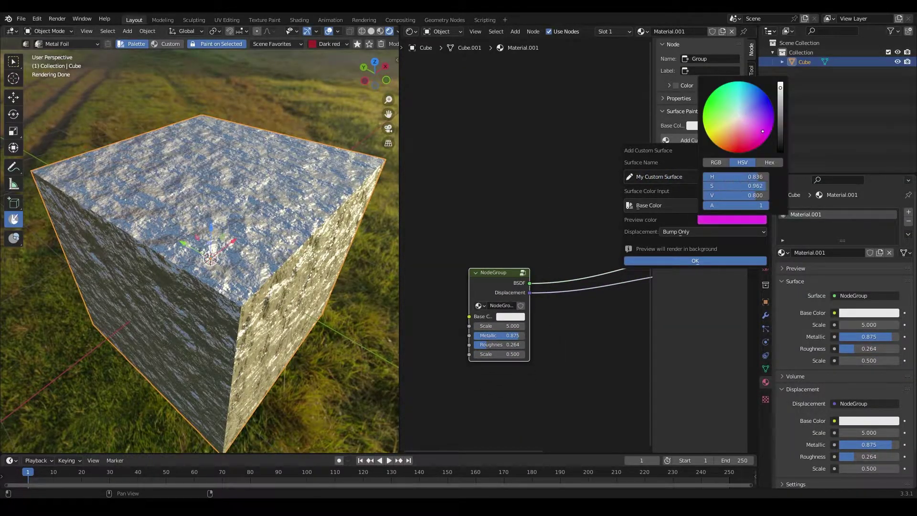
{"action": "left_click", "coordinate": [686, 262]}
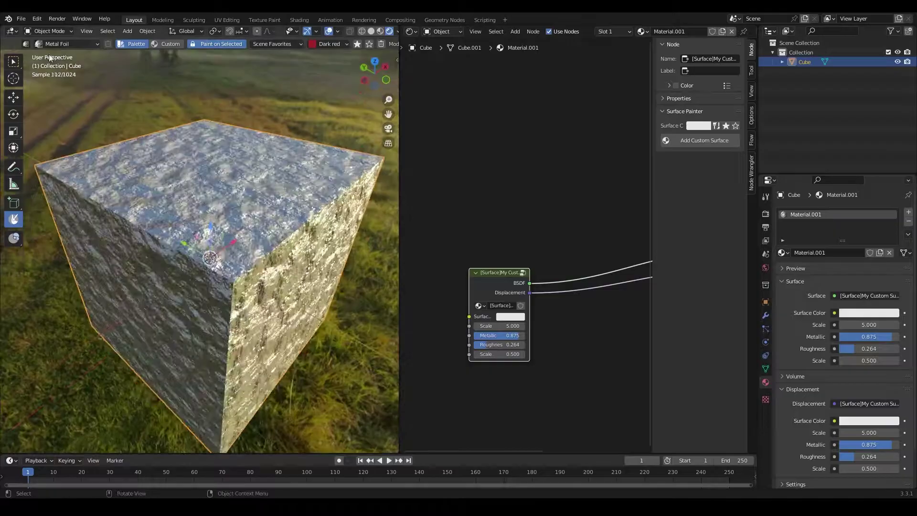
{"action": "left_click", "coordinate": [67, 43]}
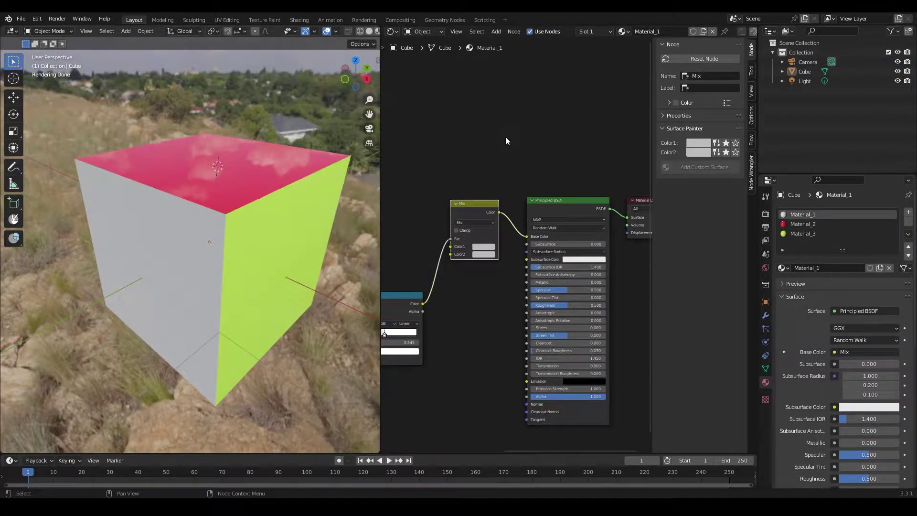
- Set the Material_1 Mix node's Color1 to Golden yellow and Color2 to Graphite black from the Standard Colors palette
{"action": "left_click", "coordinate": [718, 140]}
{"action": "left_click", "coordinate": [714, 168]}
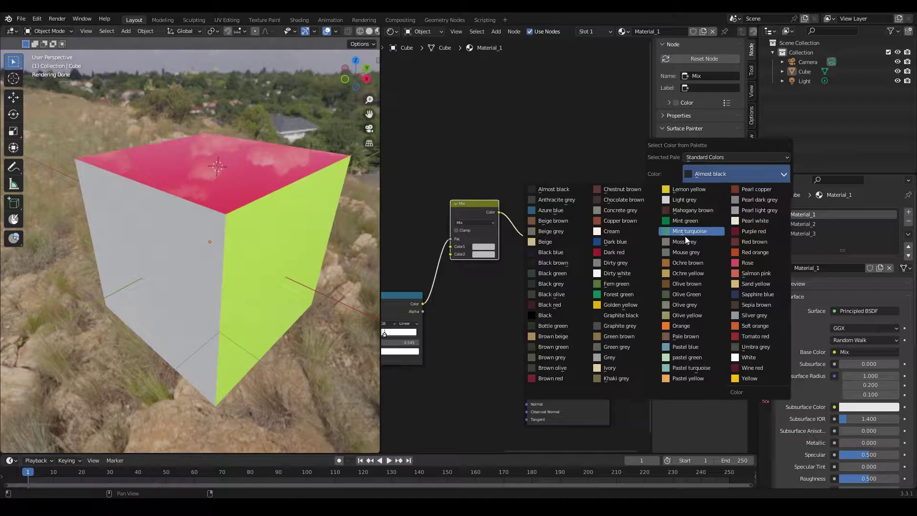
{"action": "left_click", "coordinate": [626, 304]}
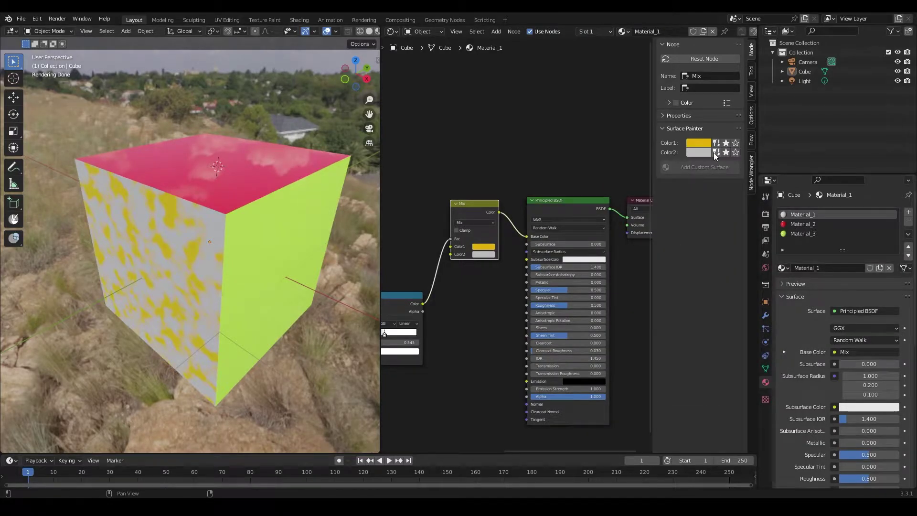
{"action": "left_click", "coordinate": [720, 180]}
{"action": "left_click", "coordinate": [600, 320]}
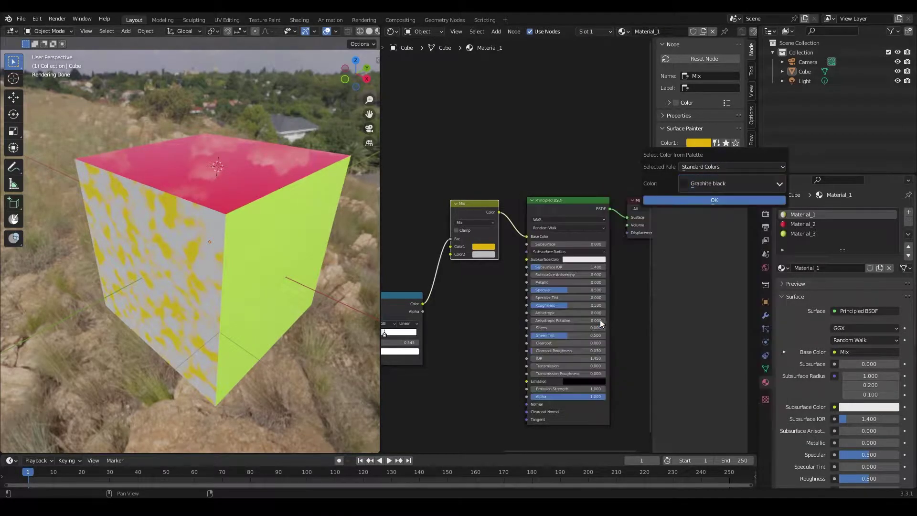
{"action": "left_click", "coordinate": [725, 200]}
- Set the Base Color of Material_2's Principled BSDF node to Anthracite grey from the Favorites palette
{"action": "middle_click_drag", "start_coordinate": [372, 200], "coordinate": [403, 199]}
{"action": "left_click", "coordinate": [805, 225]}
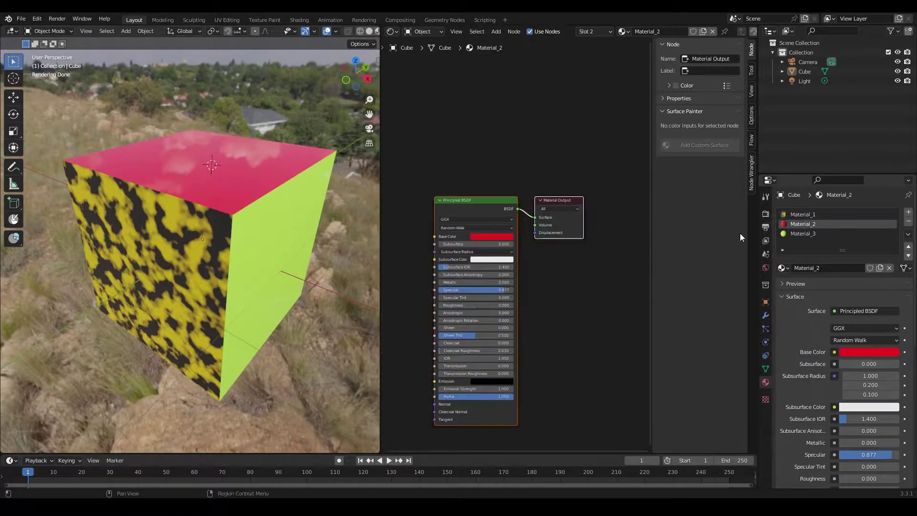
{"action": "left_click", "coordinate": [556, 197]}
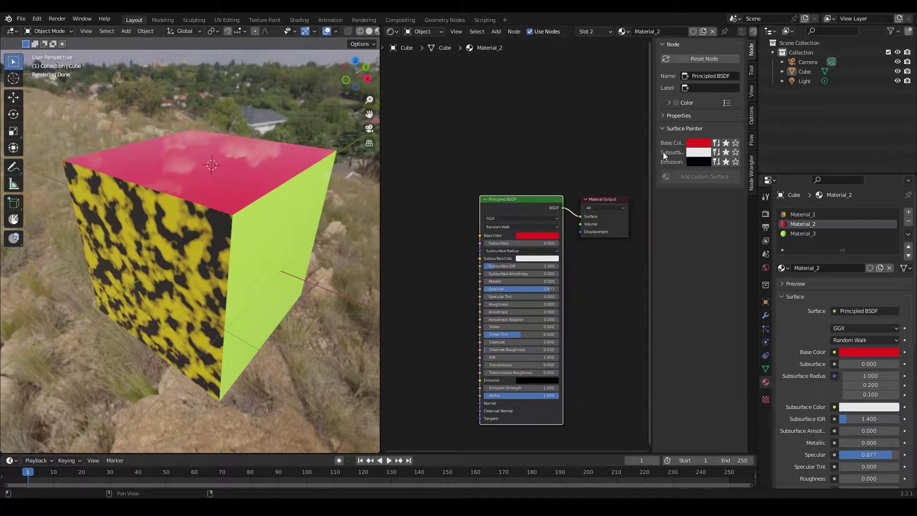
{"action": "left_click", "coordinate": [725, 143]}
{"action": "left_click", "coordinate": [721, 158]}
{"action": "left_click", "coordinate": [718, 167]}
{"action": "left_click", "coordinate": [718, 175]}
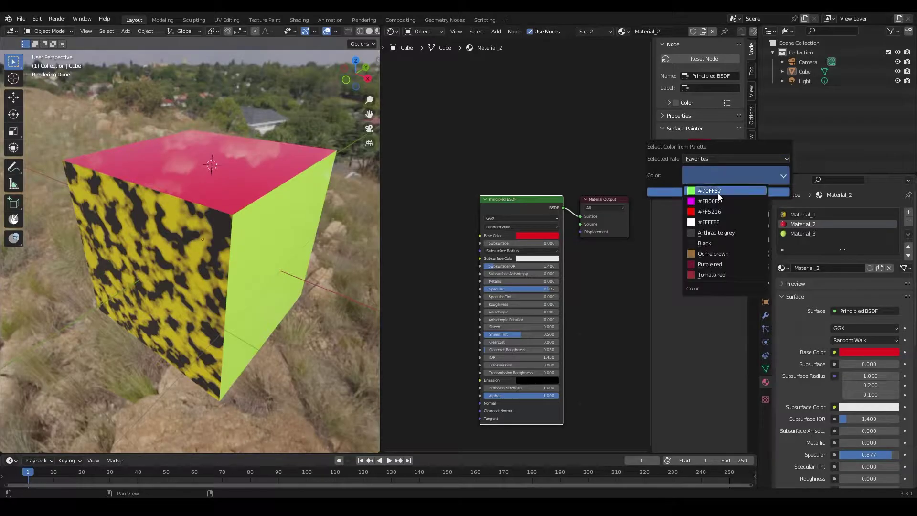
{"action": "left_click", "coordinate": [716, 233]}
{"action": "left_click", "coordinate": [707, 191]}
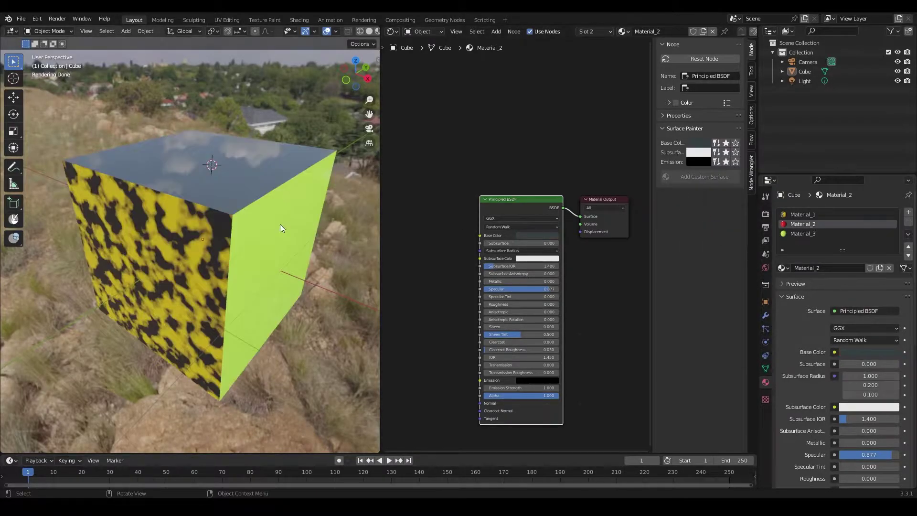
- Set the Base Color of Material_3's Principled BSDF node to Lemon yellow from the Standard Colors palette
{"action": "middle_click_drag", "start_coordinate": [281, 228], "coordinate": [248, 234]}
{"action": "left_click", "coordinate": [811, 232]}
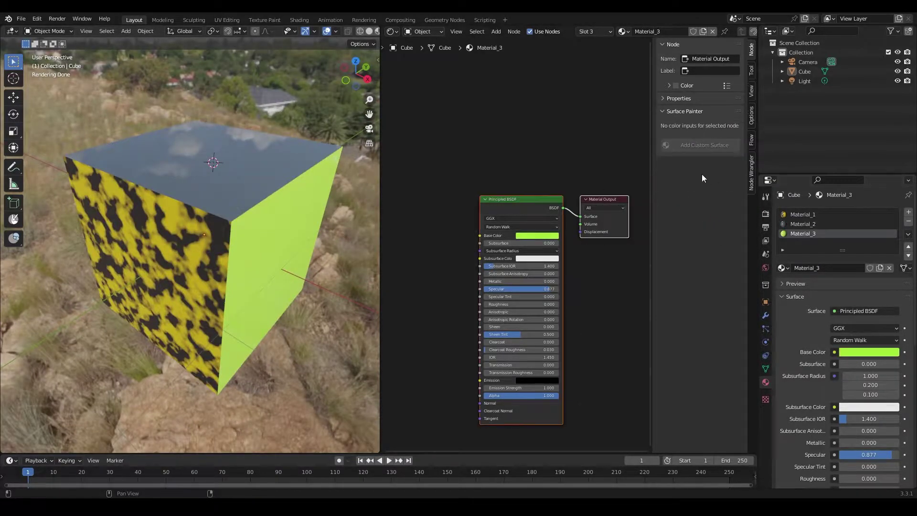
{"action": "left_click", "coordinate": [523, 211]}
{"action": "left_click", "coordinate": [719, 142]}
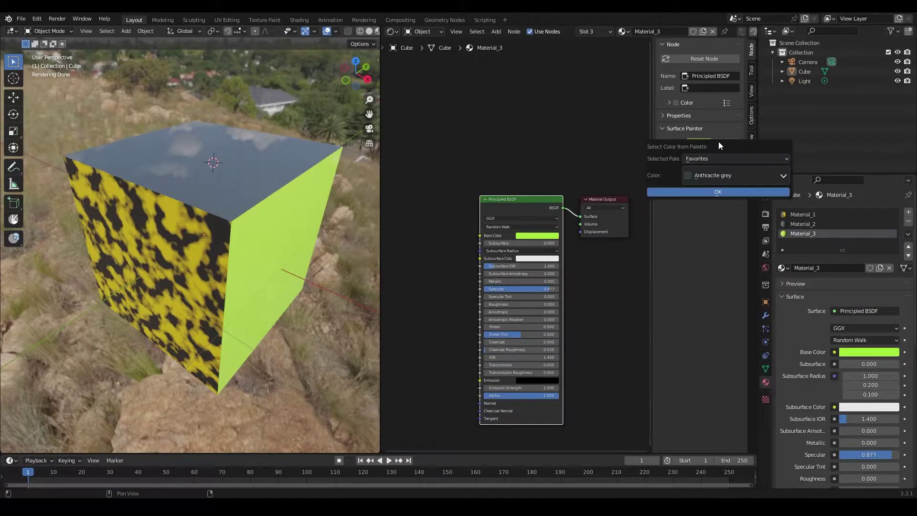
{"action": "left_click", "coordinate": [718, 174]}
{"action": "left_click", "coordinate": [714, 159]}
{"action": "left_click", "coordinate": [712, 170]}
{"action": "left_click", "coordinate": [714, 176]}
{"action": "left_click", "coordinate": [685, 191]}
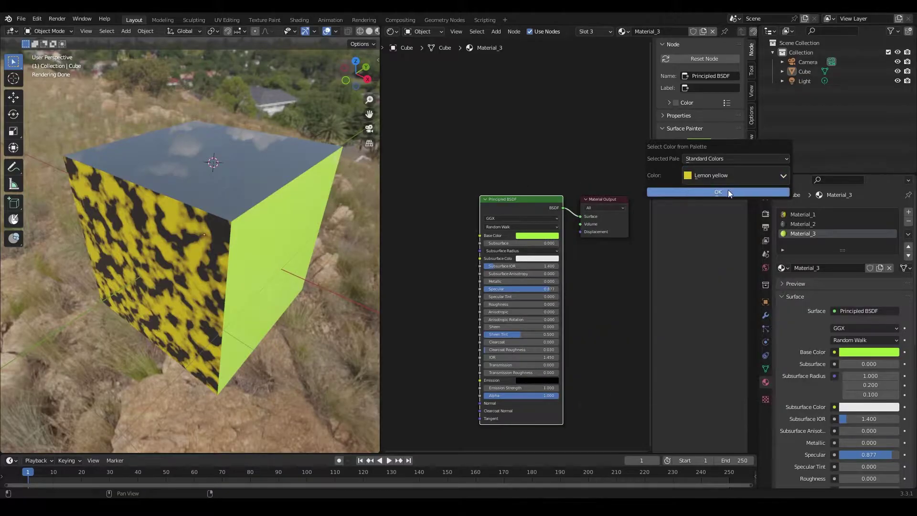
{"action": "left_click", "coordinate": [728, 191]}
- Set Material_3's Emission color to Lemon yellow from the palette and adjust its Emission Strength
{"action": "left_click", "coordinate": [719, 162]}
{"action": "left_click", "coordinate": [714, 212]}
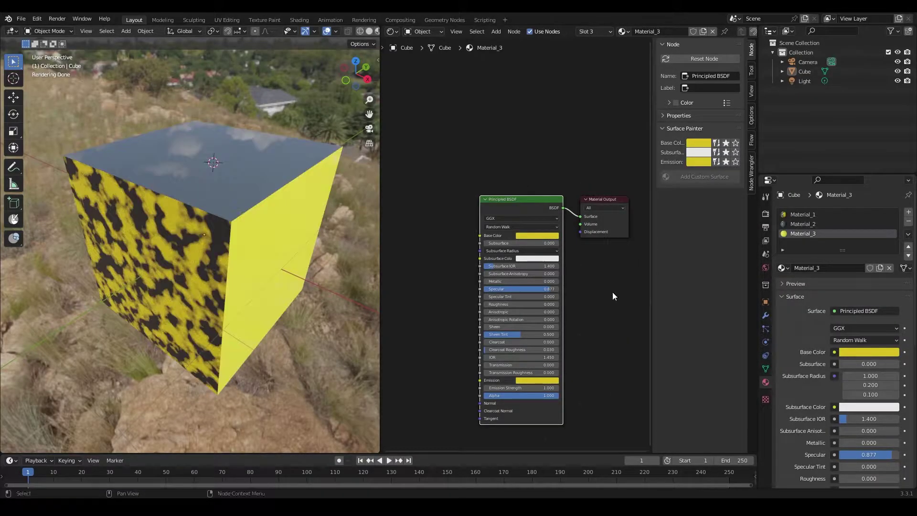
{"action": "mouse_move", "coordinate": [532, 388]}
{"action": "left_mouse_down"}
{"action": "mouse_move", "coordinate": [556, 388]}
{"action": "mouse_move", "coordinate": [540, 388]}
{"action": "left_mouse_up"}
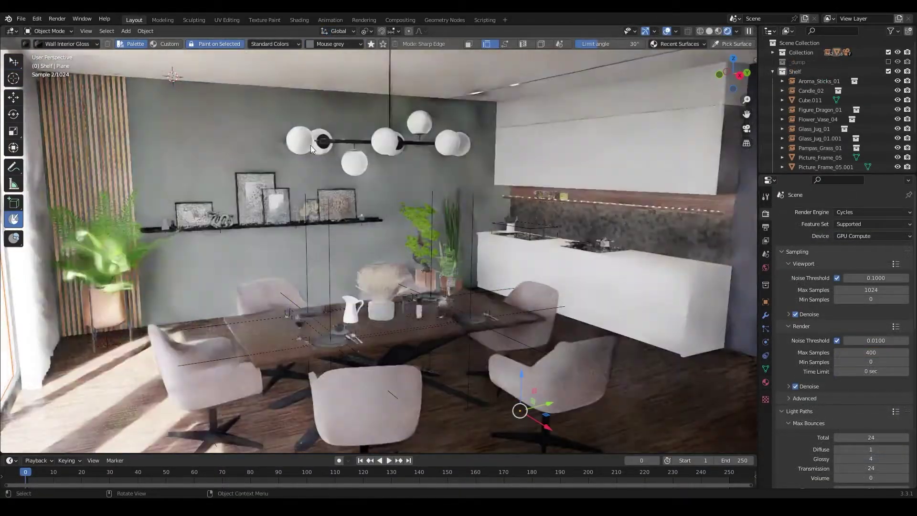
- Paint the lower and upper kitchen cabinet fronts with the Varnish Matt surface in Graphite black
{"action": "left_click", "coordinate": [588, 291]}
{"action": "left_click", "coordinate": [67, 43]}
{"action": "left_click", "coordinate": [150, 116]}
{"action": "left_click", "coordinate": [378, 44]}
{"action": "left_click", "coordinate": [431, 180]}
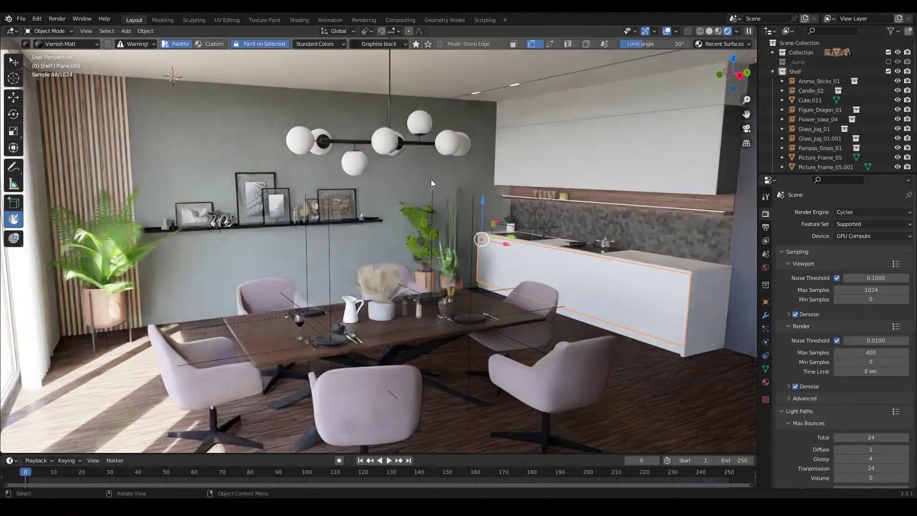
{"action": "left_click", "coordinate": [654, 340]}
{"action": "left_click", "coordinate": [653, 340]}
{"action": "left_click", "coordinate": [521, 104]}
{"action": "left_click", "coordinate": [520, 104]}
- Paint the kitchen countertop and the dining tabletop with the Varnish Glossy surface in Black
{"action": "left_click", "coordinate": [707, 268]}
{"action": "left_click", "coordinate": [89, 44]}
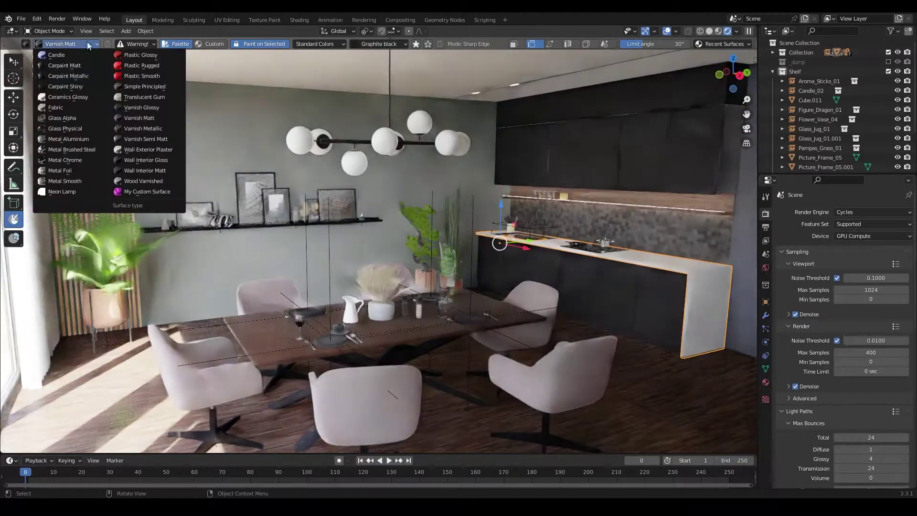
{"action": "left_click", "coordinate": [149, 108]}
{"action": "left_click", "coordinate": [361, 44]}
{"action": "left_click", "coordinate": [371, 182]}
{"action": "left_click", "coordinate": [675, 275]}
{"action": "left_click", "coordinate": [477, 330]}
{"action": "left_click", "coordinate": [476, 385]}
- Paint the dining table's legs with the Metal Chrome surface in White
{"action": "left_click", "coordinate": [67, 43]}
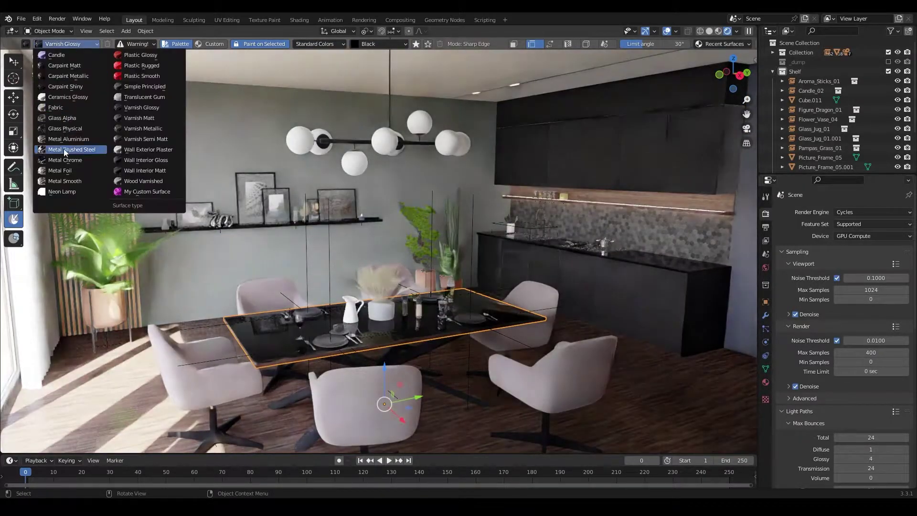
{"action": "left_click", "coordinate": [65, 160]}
{"action": "left_click", "coordinate": [378, 44]}
{"action": "left_click", "coordinate": [575, 223]}
{"action": "left_click", "coordinate": [428, 364]}
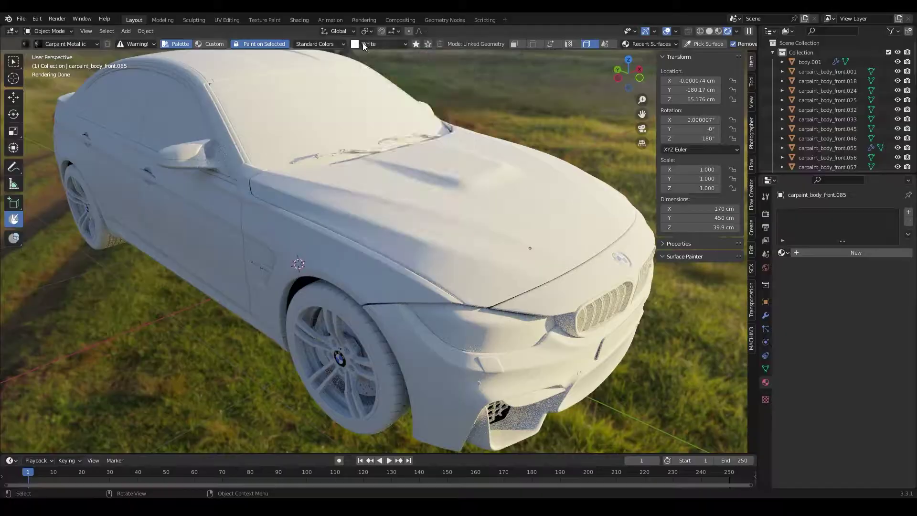
- Paint the car body with Carpaint Metallic in Graphite black, and the windows and headlights with Glass Alpha in White
{"action": "left_click", "coordinate": [488, 193]}
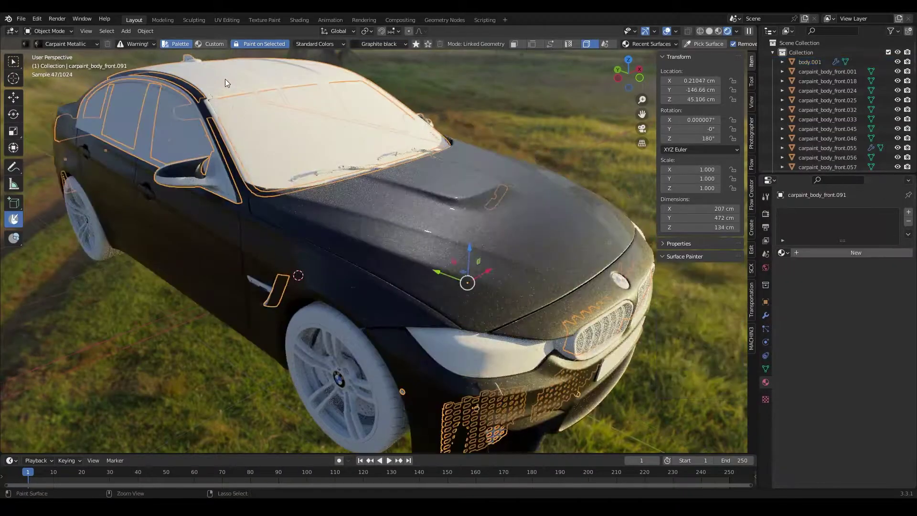
{"action": "left_click", "coordinate": [67, 44]}
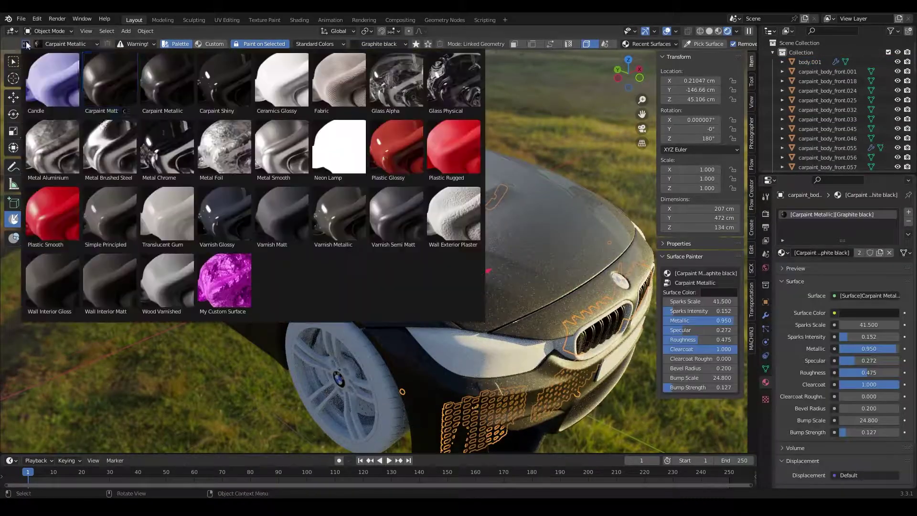
{"action": "left_click", "coordinate": [394, 87]}
{"action": "left_click", "coordinate": [378, 43]}
{"action": "left_click", "coordinate": [566, 227]}
{"action": "left_click", "coordinate": [235, 96]}
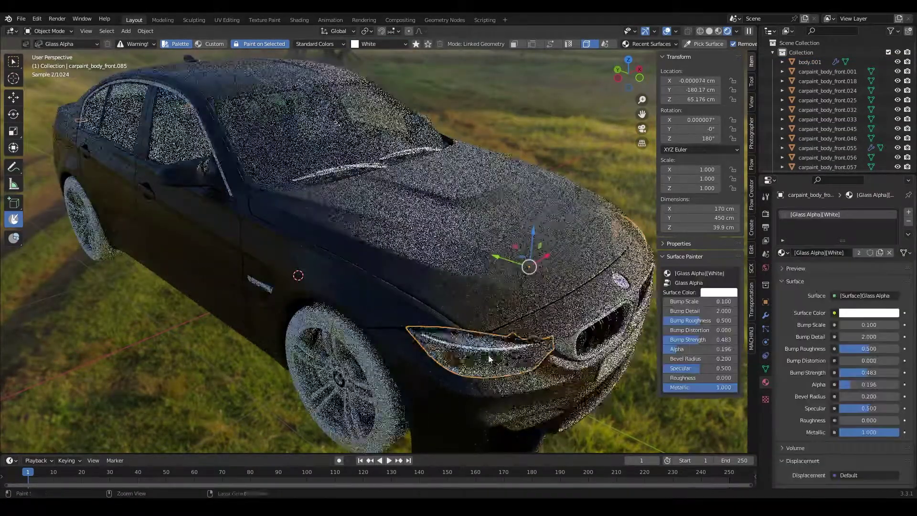
- Paint the car's trim parts, including the side vent, with the Metal Chrome surface in White
{"action": "left_click", "coordinate": [69, 43]}
{"action": "left_click", "coordinate": [167, 150]}
{"action": "left_click", "coordinate": [258, 258]}
{"action": "left_click", "coordinate": [258, 258], "text": "ctrl"}
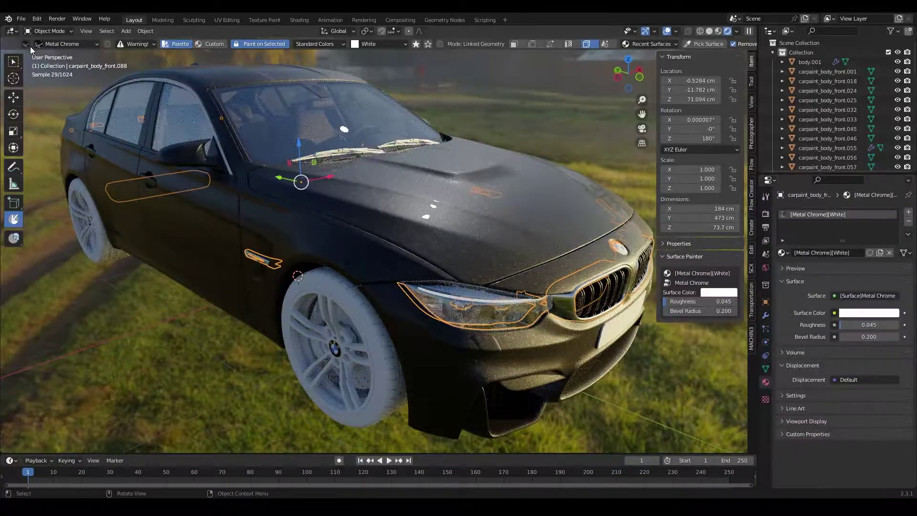
- Paint the wheel rims and brake discs with the Metal Smooth surface in White
{"action": "left_click", "coordinate": [67, 43]}
{"action": "left_click", "coordinate": [281, 151]}
{"action": "left_click", "coordinate": [300, 320]}
{"action": "left_click", "coordinate": [300, 319], "text": "ctrl"}
{"action": "left_click", "coordinate": [362, 380]}
{"action": "left_click", "coordinate": [362, 382]}
- Paint the windshield wipers and their linked trim with the Plastic Rugged surface in Graphite black
{"action": "left_click", "coordinate": [26, 44]}
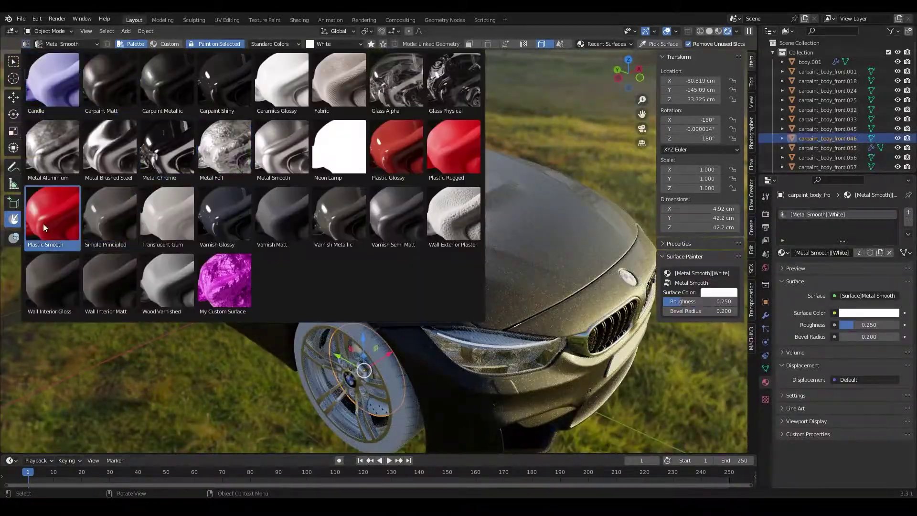
{"action": "left_click", "coordinate": [454, 151]}
{"action": "left_click", "coordinate": [335, 44]}
{"action": "left_click", "coordinate": [401, 180]}
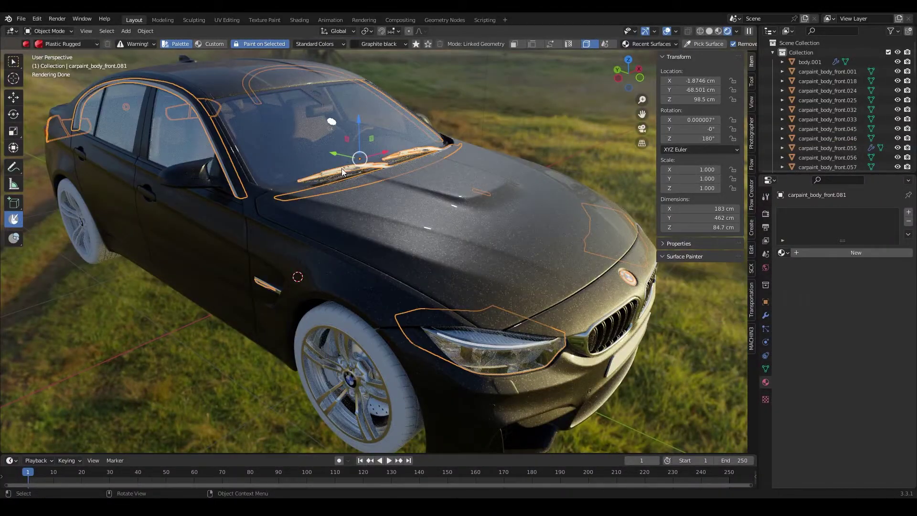
{"action": "left_click", "coordinate": [342, 168]}
- Select the front and rear tires and give them the Varnish Matt surface in a dark Standard Colors shade
{"action": "left_click", "coordinate": [105, 251], "text": "shift"}
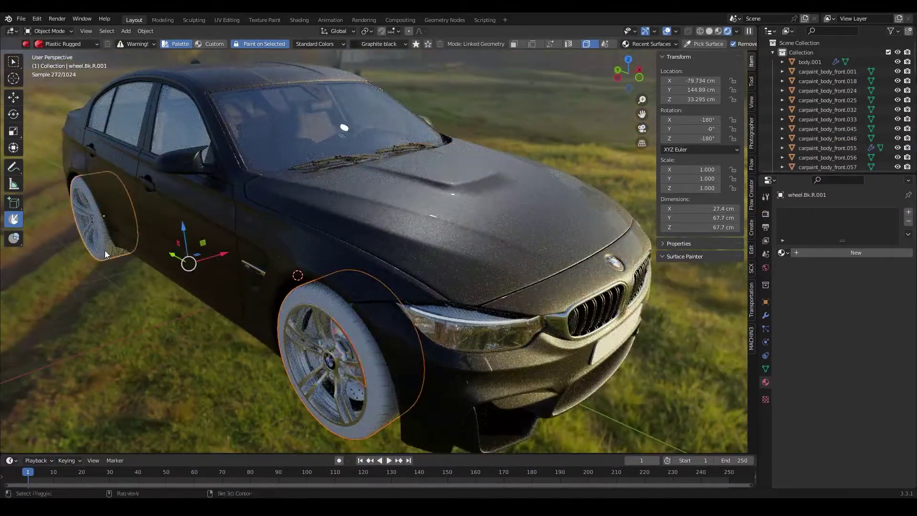
{"action": "left_click", "coordinate": [26, 43]}
{"action": "left_click", "coordinate": [281, 219]}
{"action": "left_click", "coordinate": [382, 44]}
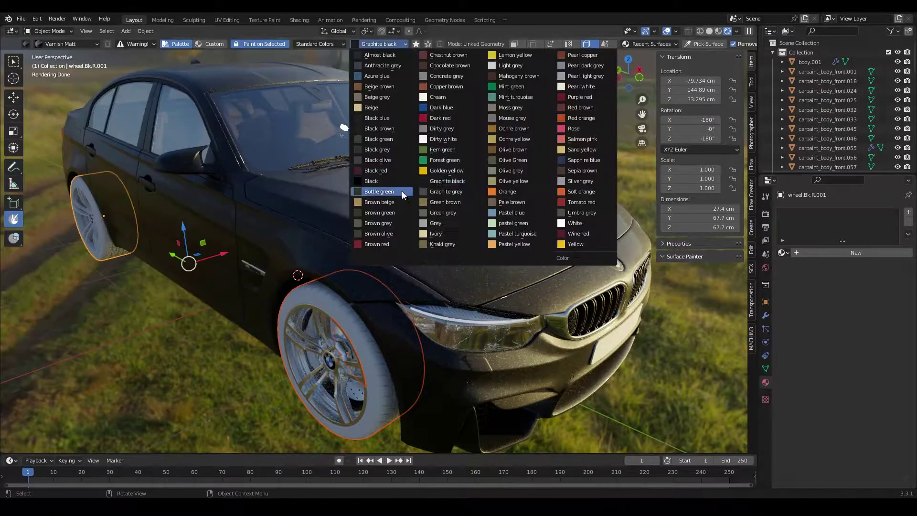
{"action": "left_click", "coordinate": [388, 165]}
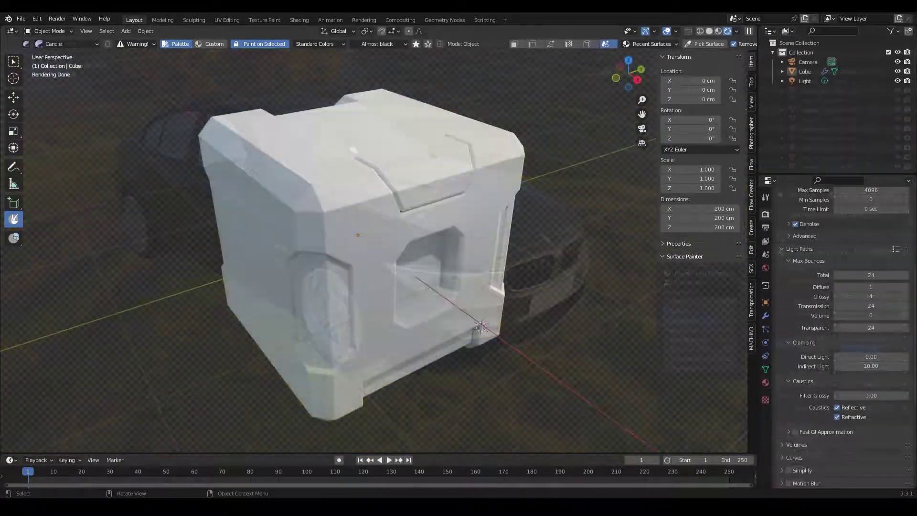
- Paint the entire sci-fi cube with the Plastic Smooth surface in Graphite black, using Object mode
{"action": "left_click", "coordinate": [67, 43]}
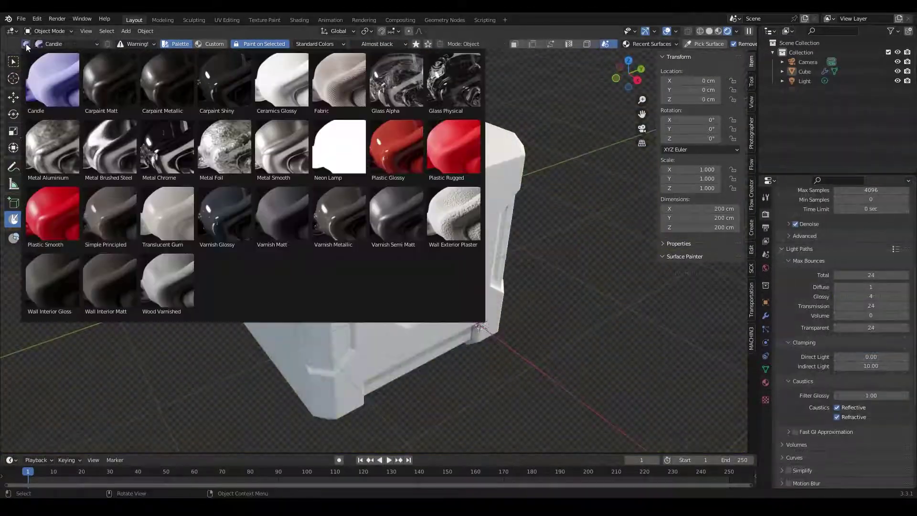
{"action": "left_click", "coordinate": [187, 205]}
{"action": "left_click", "coordinate": [382, 43]}
{"action": "left_click", "coordinate": [441, 181]}
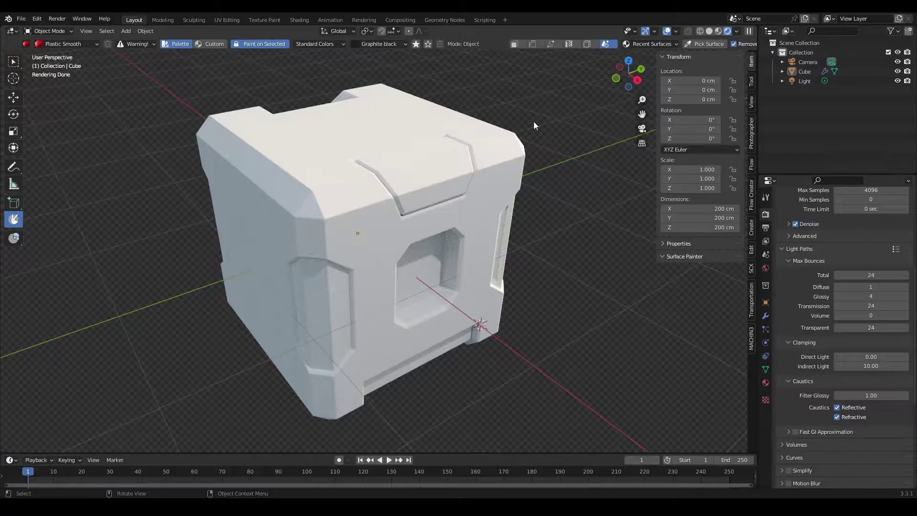
{"action": "left_click", "coordinate": [497, 180]}
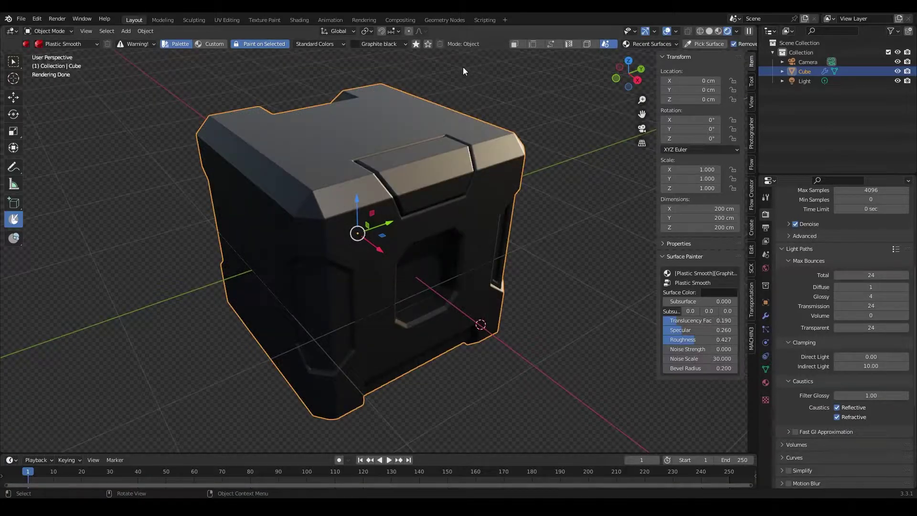
- Using Linked Geometry mode, paint the cube's upper insert and lower front strip with Plastic Glossy in Dark red
{"action": "left_click", "coordinate": [26, 44]}
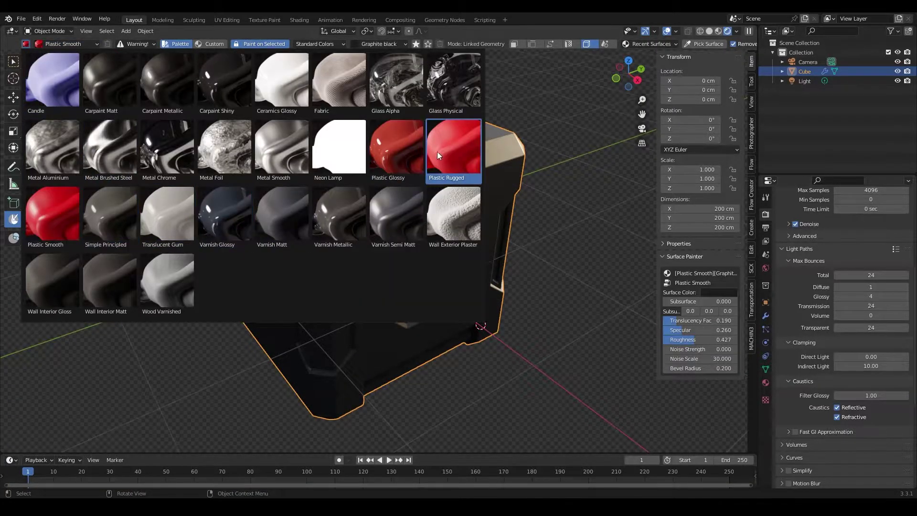
{"action": "left_click", "coordinate": [397, 151]}
{"action": "left_click", "coordinate": [378, 44]}
{"action": "left_click", "coordinate": [431, 118]}
{"action": "left_click", "coordinate": [426, 177]}
{"action": "middle_click_drag", "start_coordinate": [426, 177], "coordinate": [446, 401]}
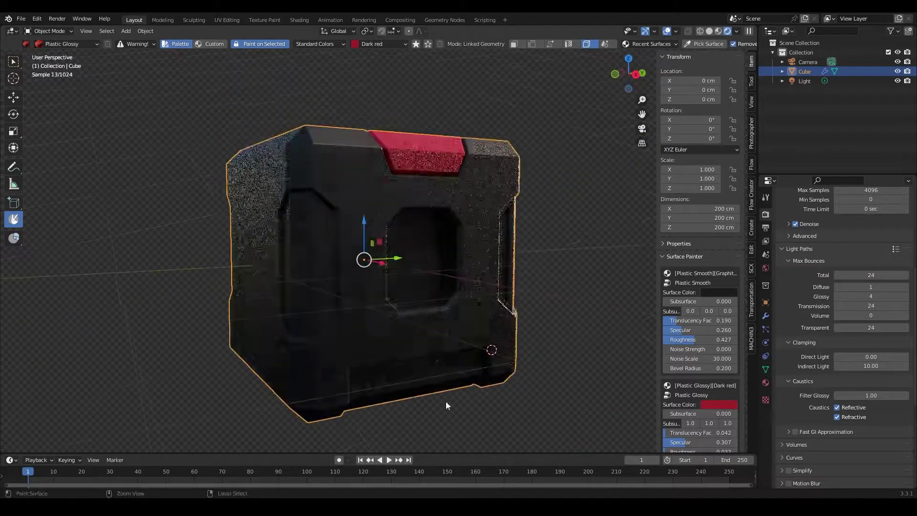
{"action": "left_click", "coordinate": [446, 383], "text": "ctrl"}
{"action": "middle_click_drag", "start_coordinate": [446, 258], "coordinate": [445, 285]}
{"action": "scroll", "coordinate": [446, 285], "scroll_direction": "up", "scroll_amount": 1}
- Using Sharp Edge mode, paint the recessed panel on the cube's side with the Metal Smooth surface in Pearl white
{"action": "left_click", "coordinate": [26, 43]}
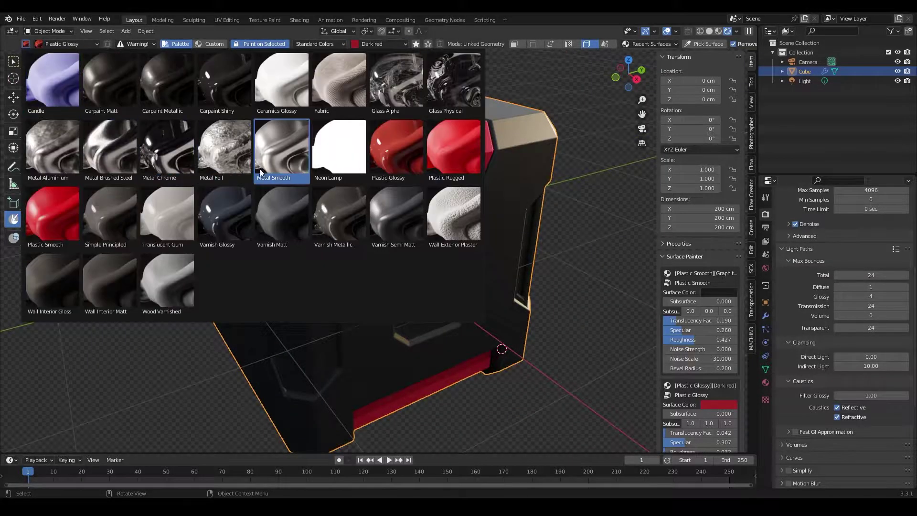
{"action": "left_click", "coordinate": [259, 172]}
{"action": "left_click", "coordinate": [378, 43]}
{"action": "left_click", "coordinate": [501, 108]}
{"action": "left_click", "coordinate": [532, 43]}
{"action": "middle_click_drag", "start_coordinate": [443, 284], "coordinate": [428, 286]}
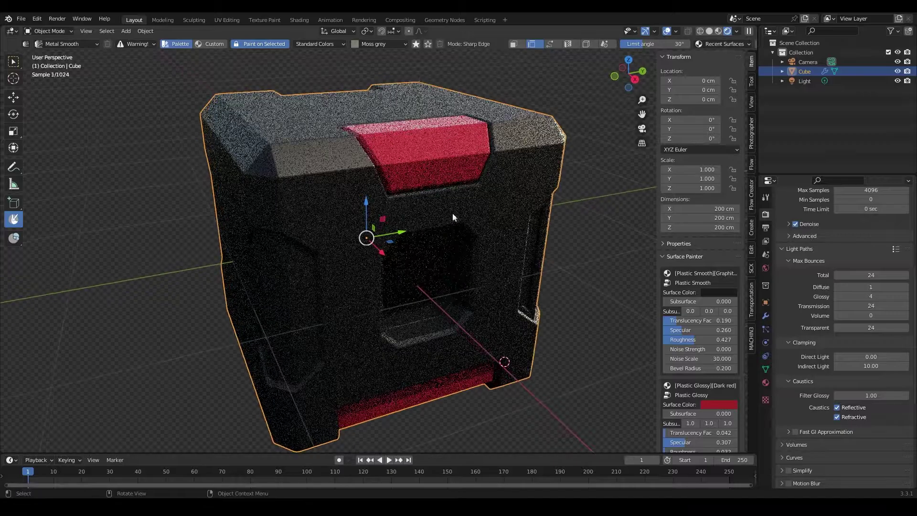
{"action": "left_click", "coordinate": [379, 43]}
{"action": "left_click", "coordinate": [566, 109]}
{"action": "left_click", "coordinate": [280, 314]}
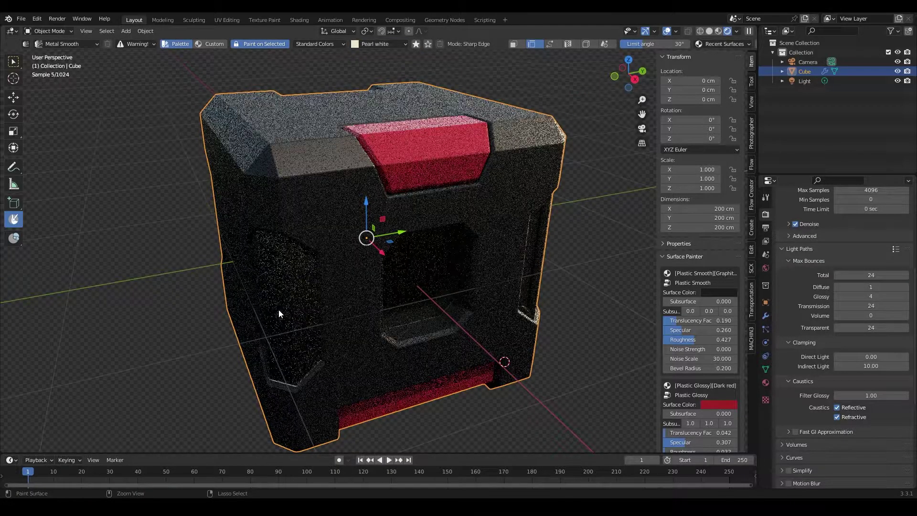